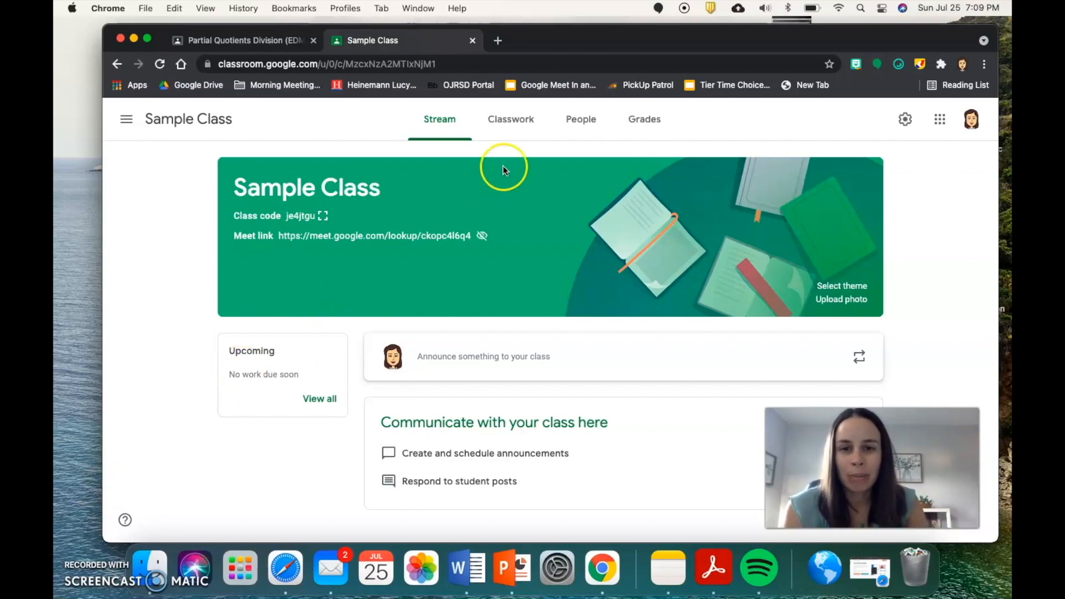
Step: Add a topic named "Writing" to the classwork of Sample Class
left_click(507, 120)
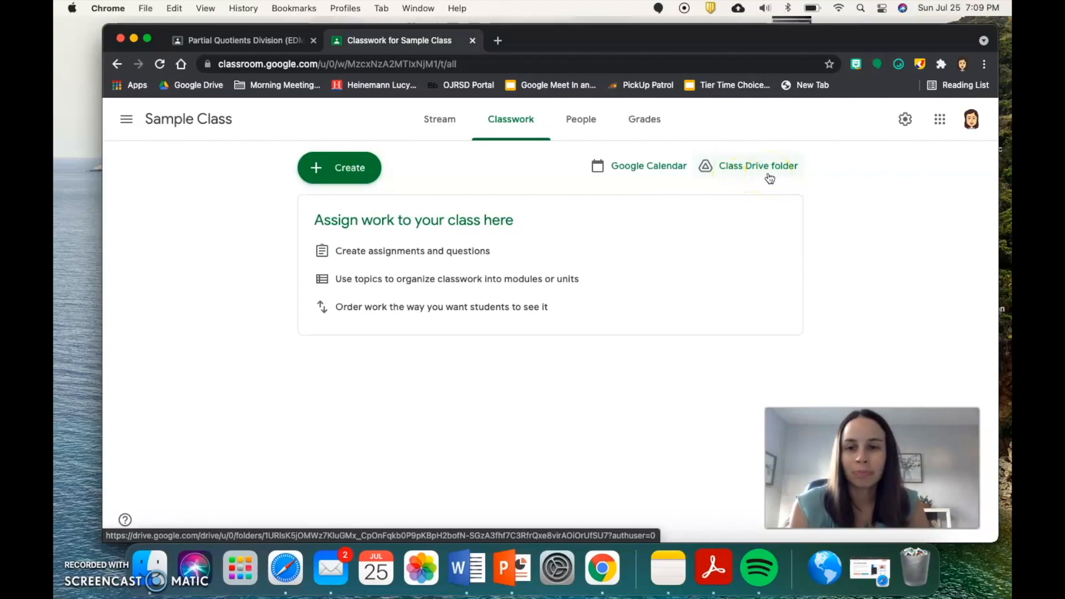
left_click(355, 168)
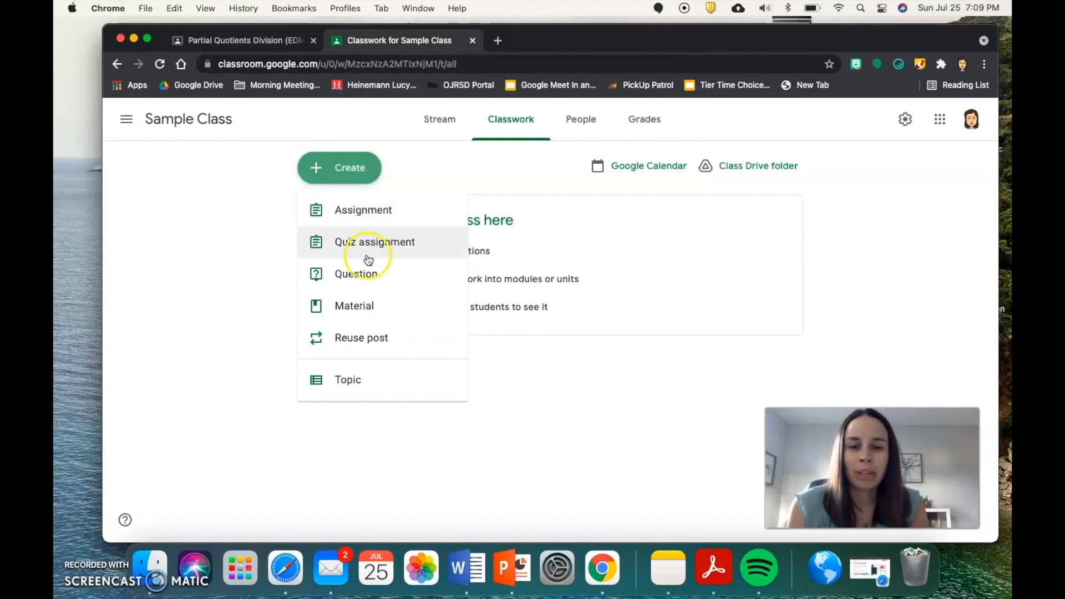
left_click(341, 382)
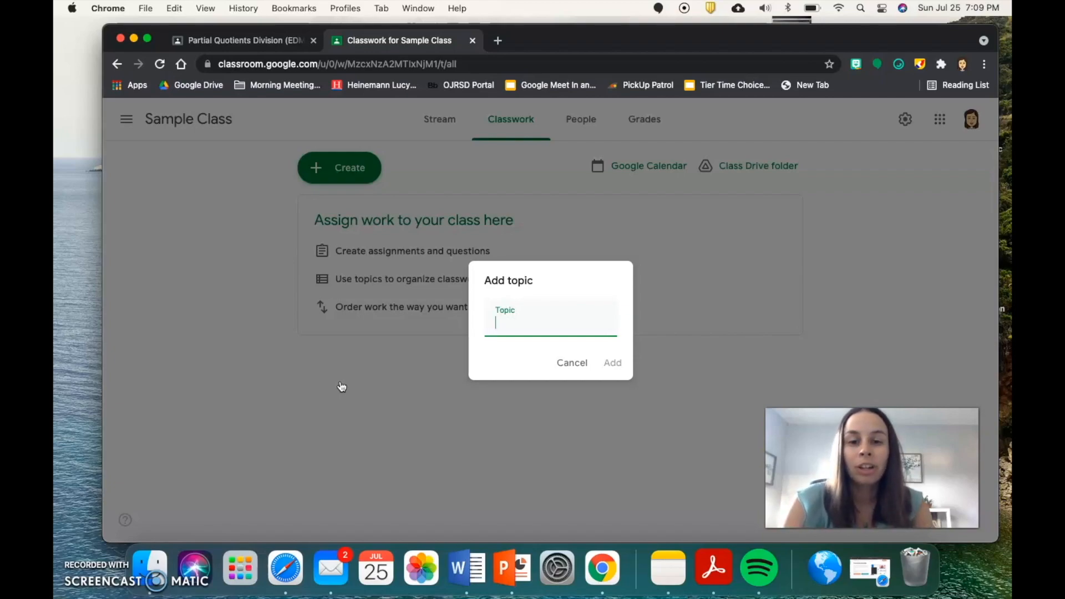
type("Writing")
left_click(611, 362)
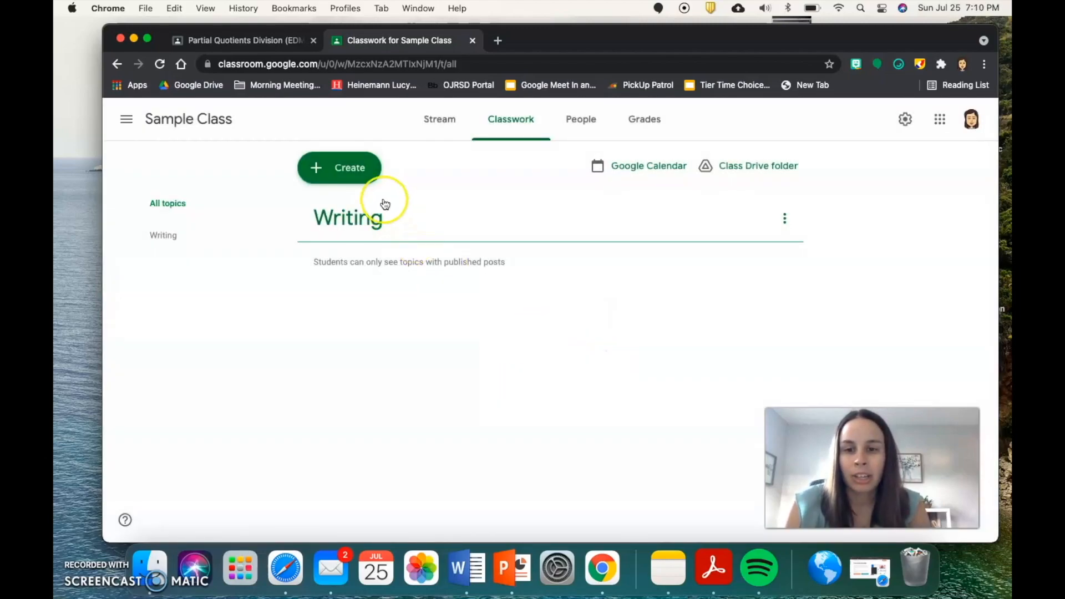
Step: Add a second classwork topic named "Math"
left_click(369, 177)
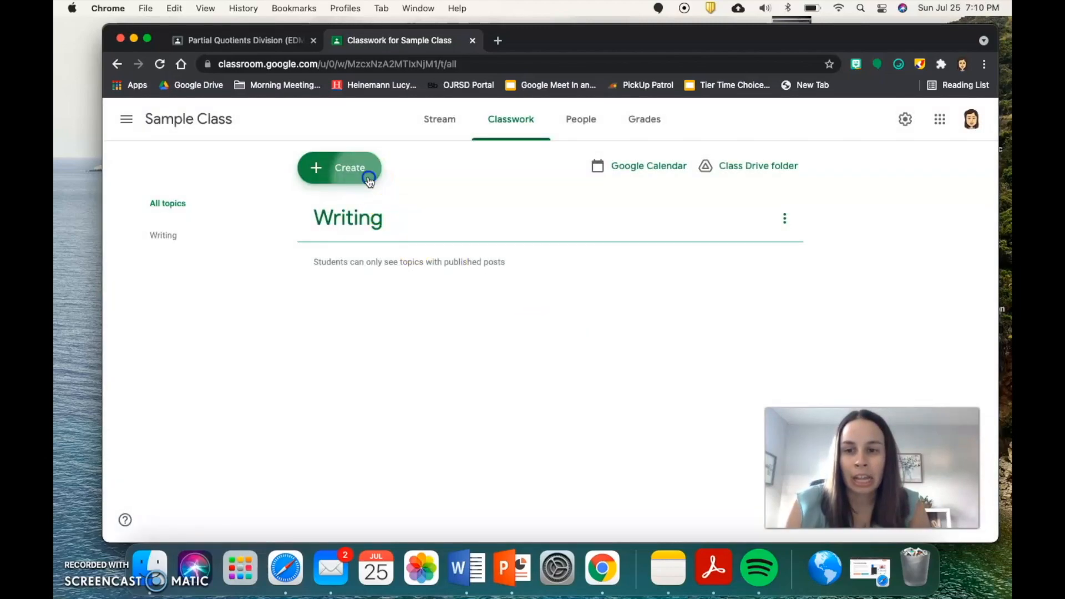
left_click(333, 381)
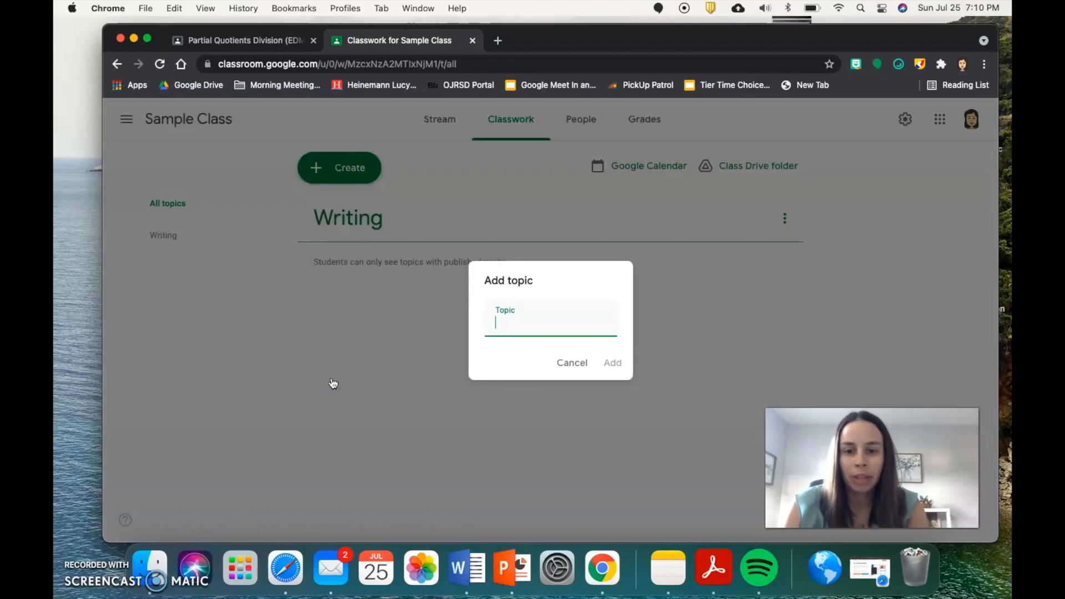
type("Math")
left_click(609, 363)
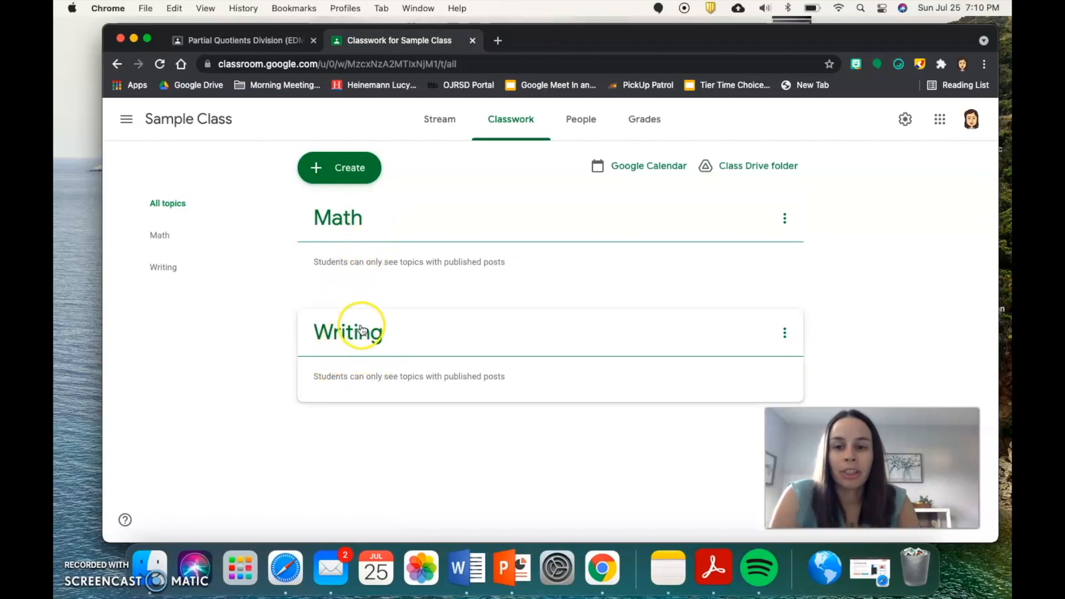
Step: Start a new classwork assignment and title it "Opinion Writing"
left_click(369, 169)
left_click(364, 211)
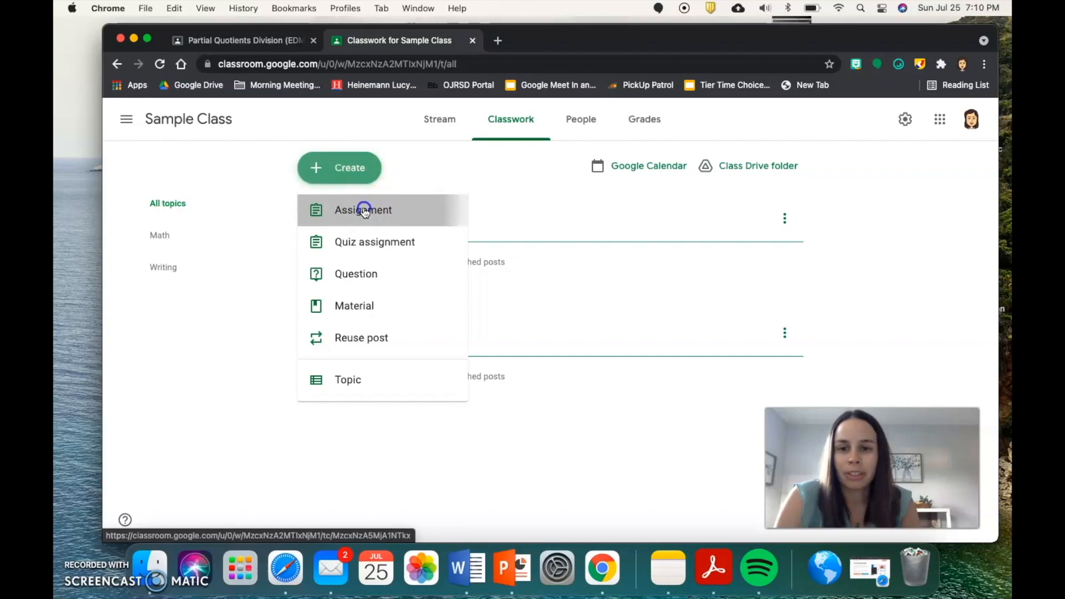
left_click(336, 168)
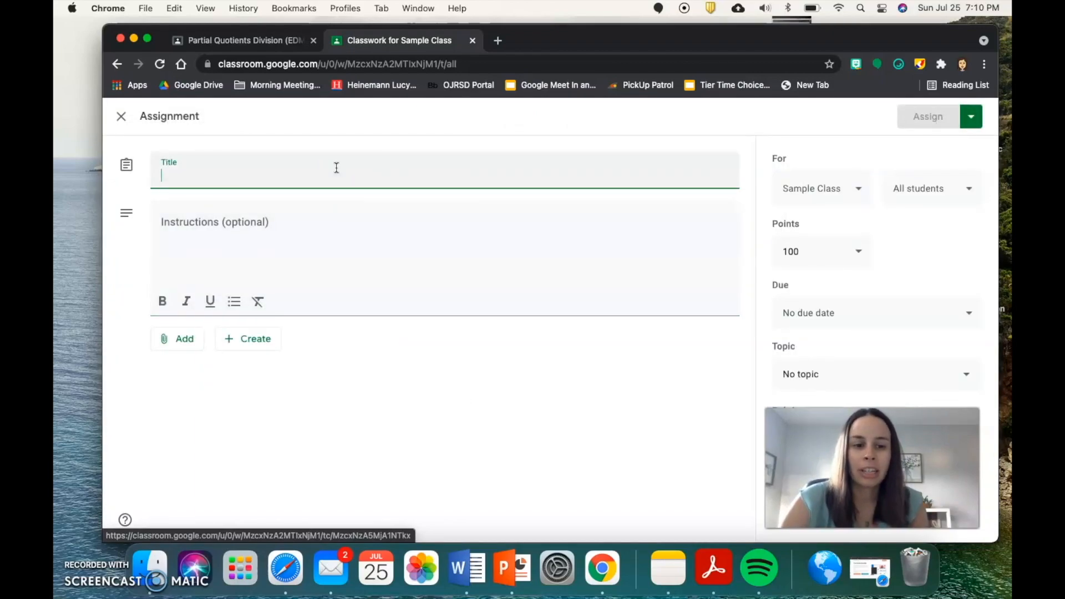
type("Opinion Writing")
left_click(361, 209)
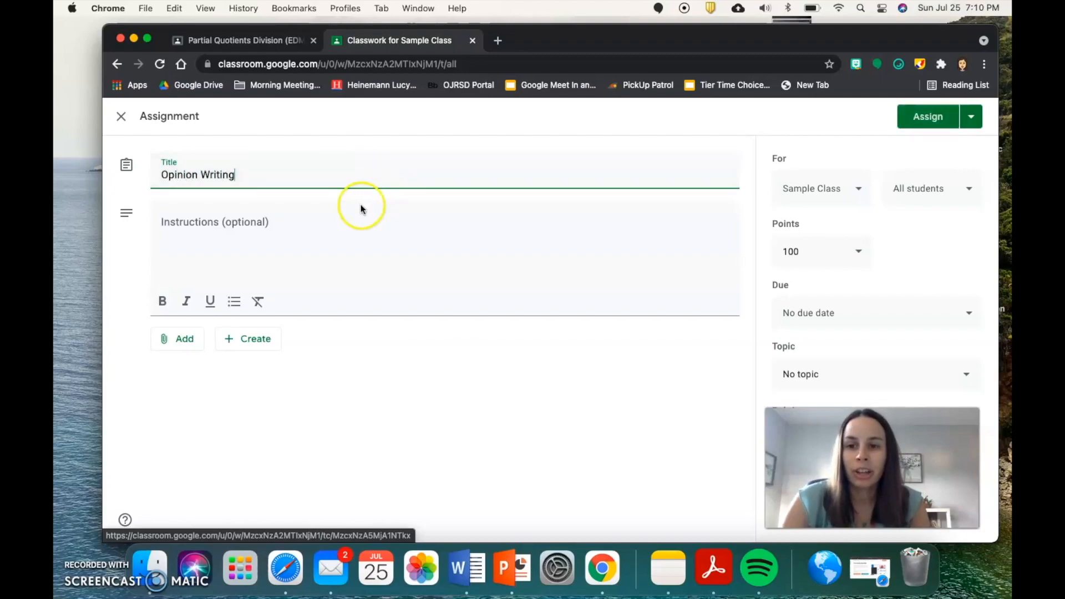
Step: Enter the assignment instructions "Write a 5 paragraph essay on your opinion on if schools should require school uniforms."
left_click(256, 229)
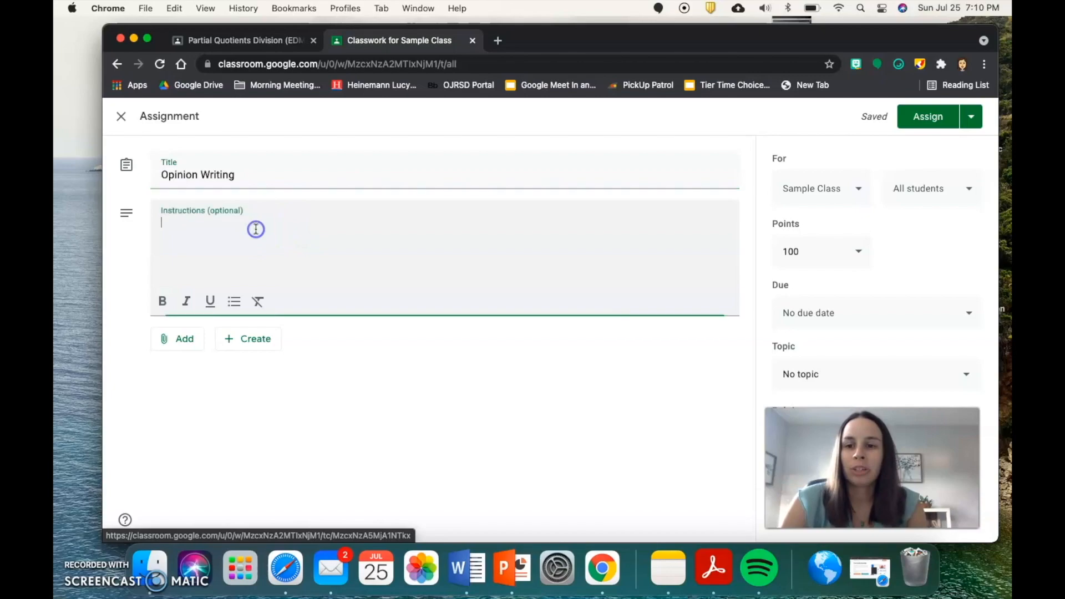
type("Write a 5 paragraph essay on your opinion on if schools should require school uniforms.")
left_click(322, 245)
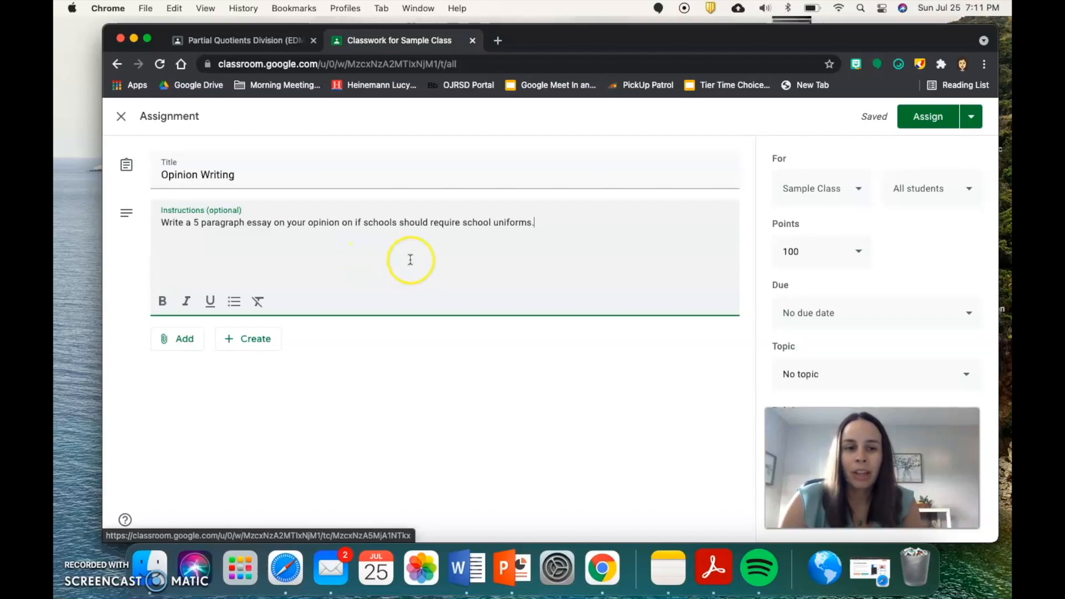
left_click(175, 342)
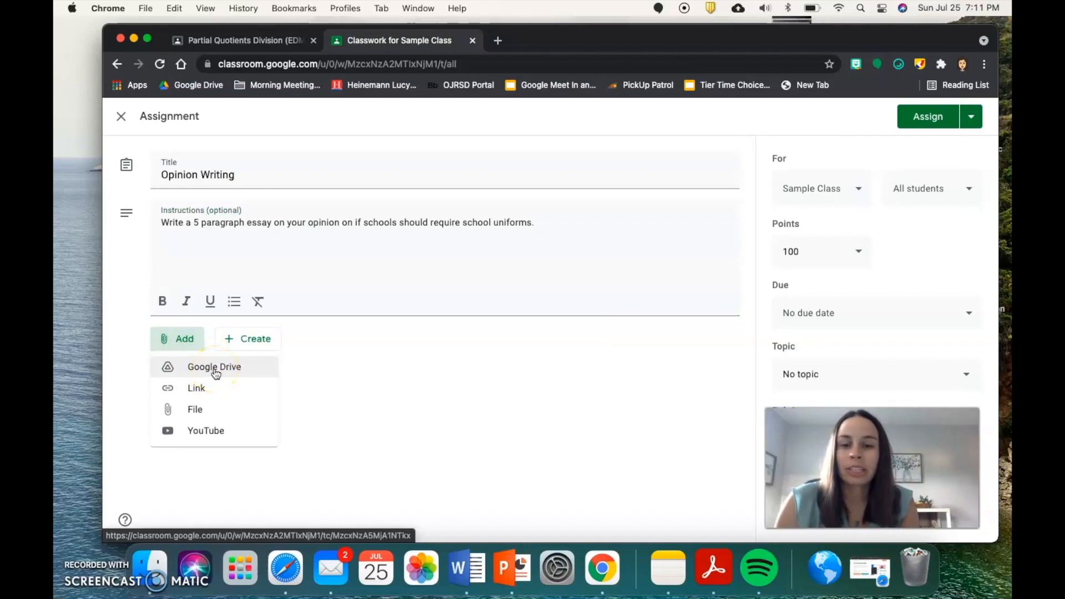
left_click(226, 375)
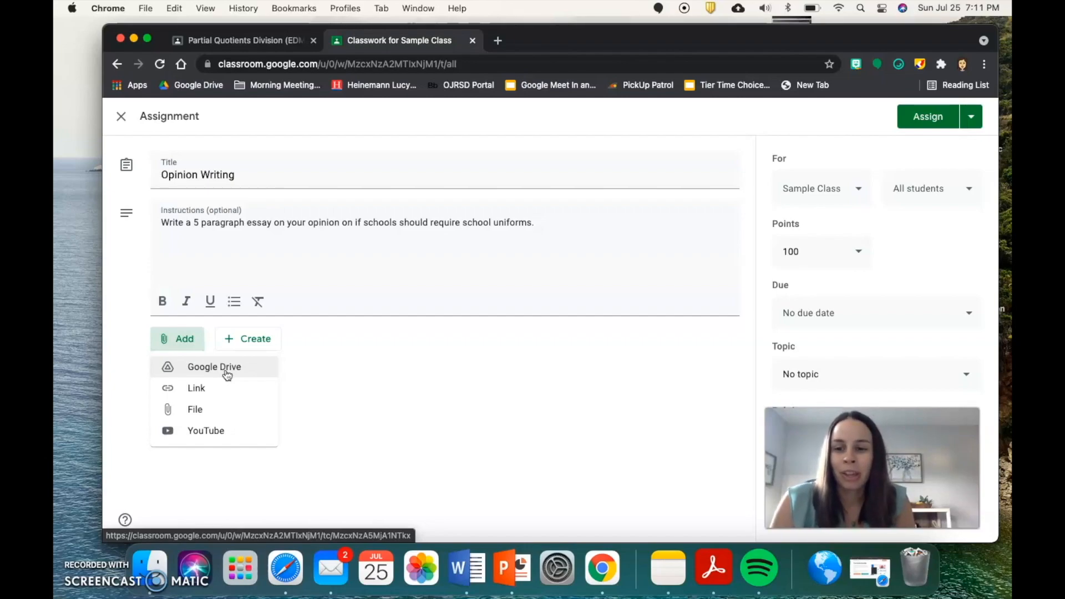
left_click(216, 390)
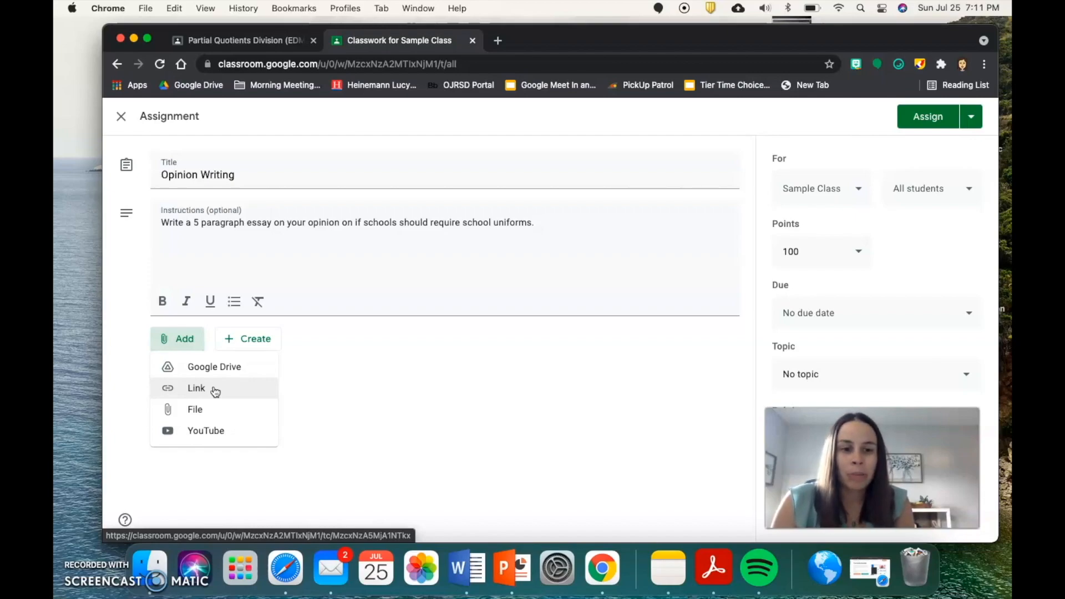
left_click(212, 412)
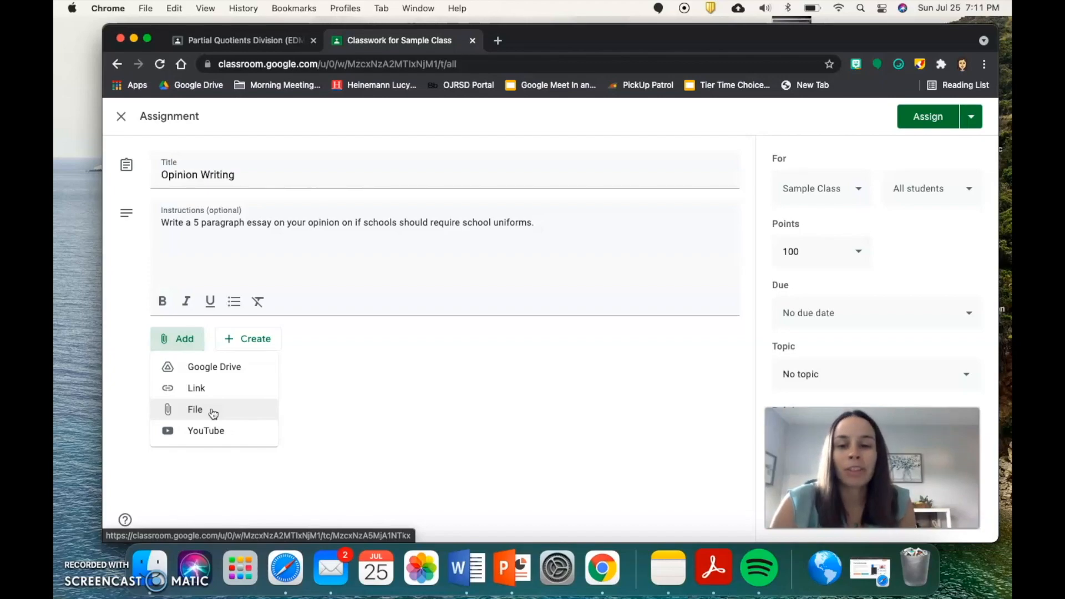
left_click(216, 428)
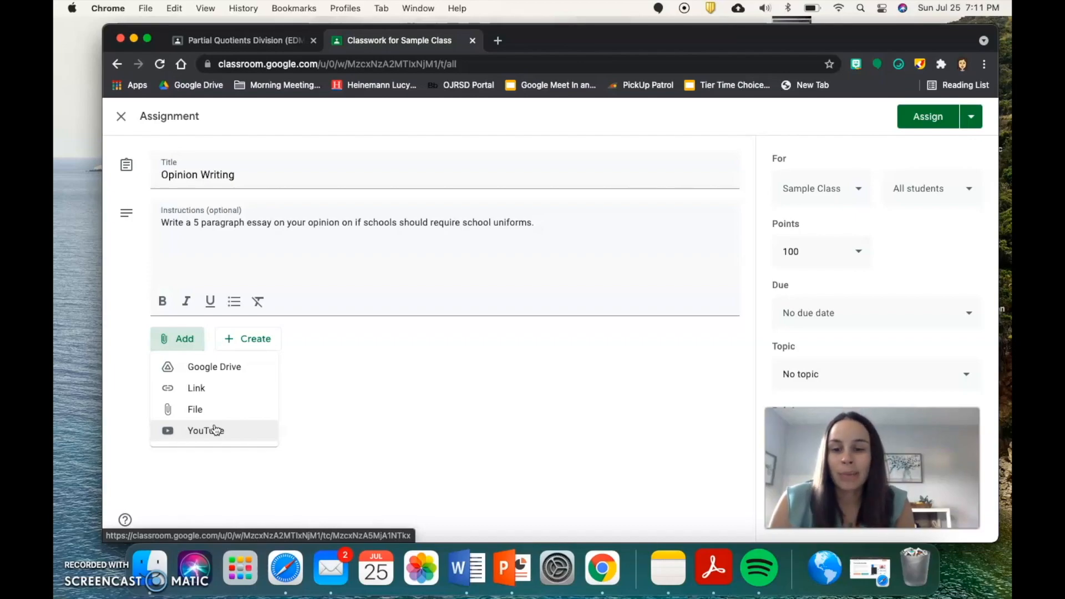
left_click(295, 398)
Step: Create a new Google Docs attachment for the assignment and name the document "Opinion Writing Template"
left_click(263, 347)
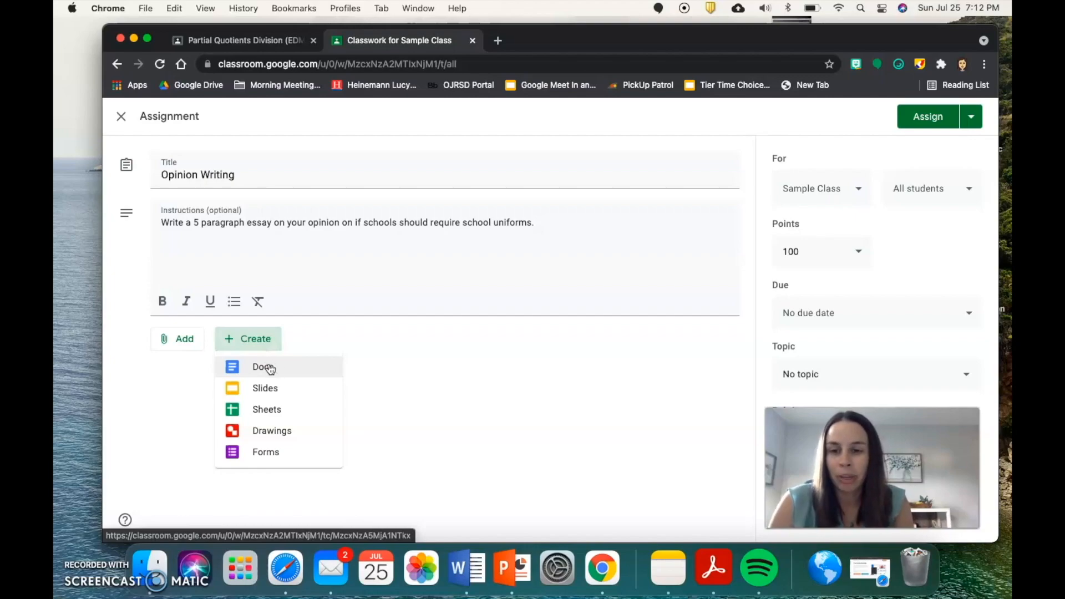
left_click(263, 367)
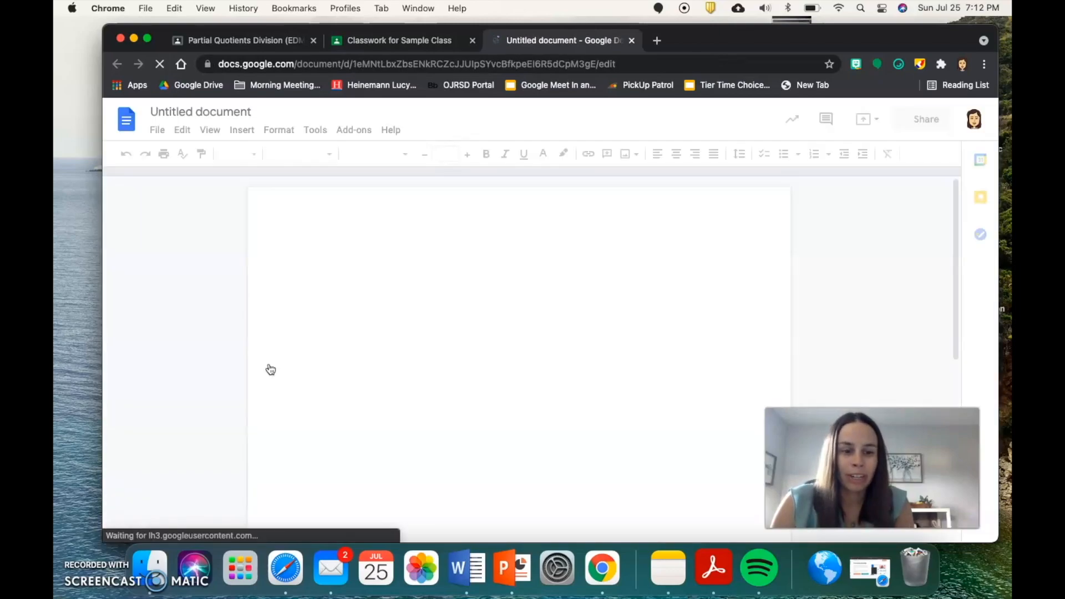
left_click(210, 111)
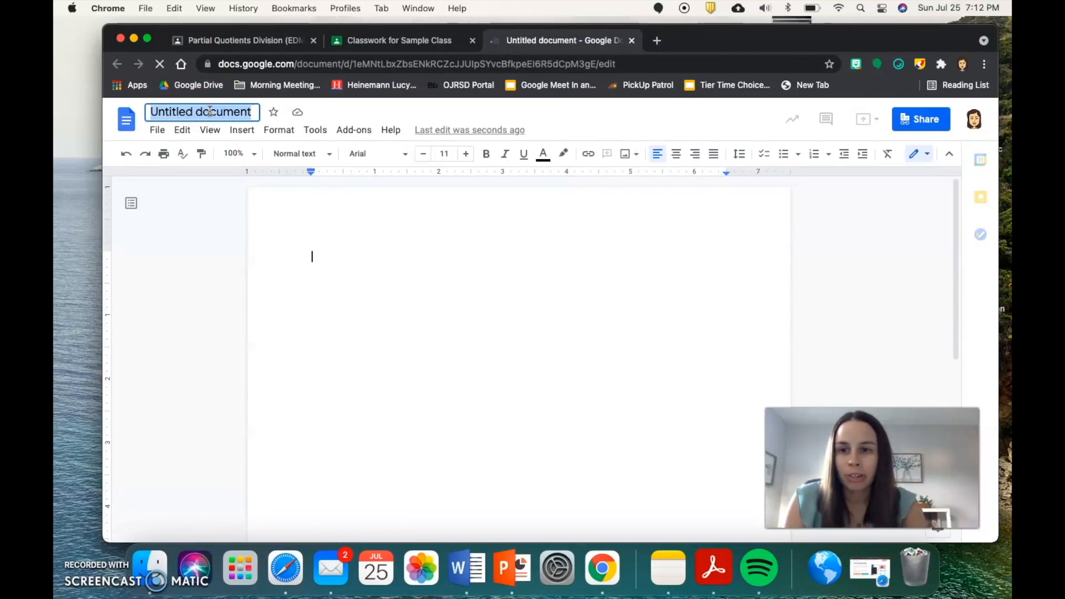
type("Opinion W")
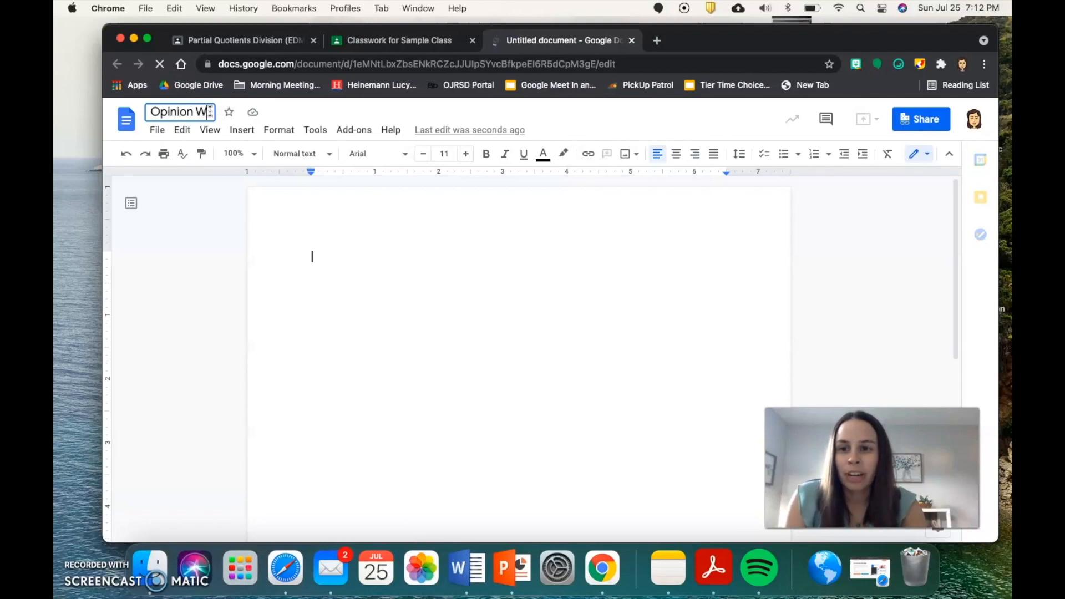
type("riting Template")
Step: Write the section labels "Introduction", "Body Paragraphs" and "Conclusion" on separate lines in the template document
left_click(351, 257)
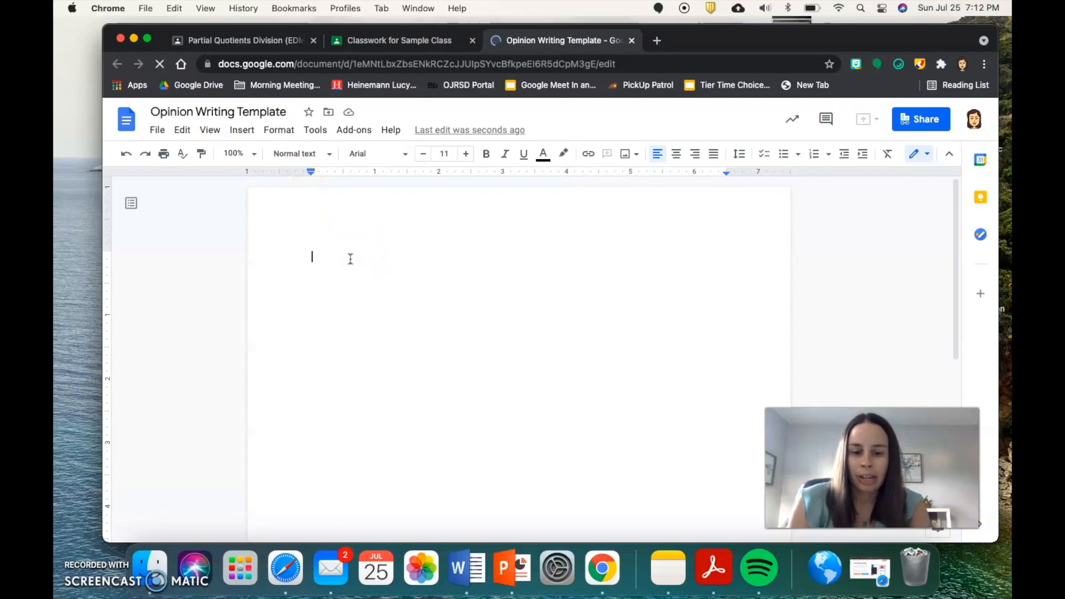
type("Introduction")
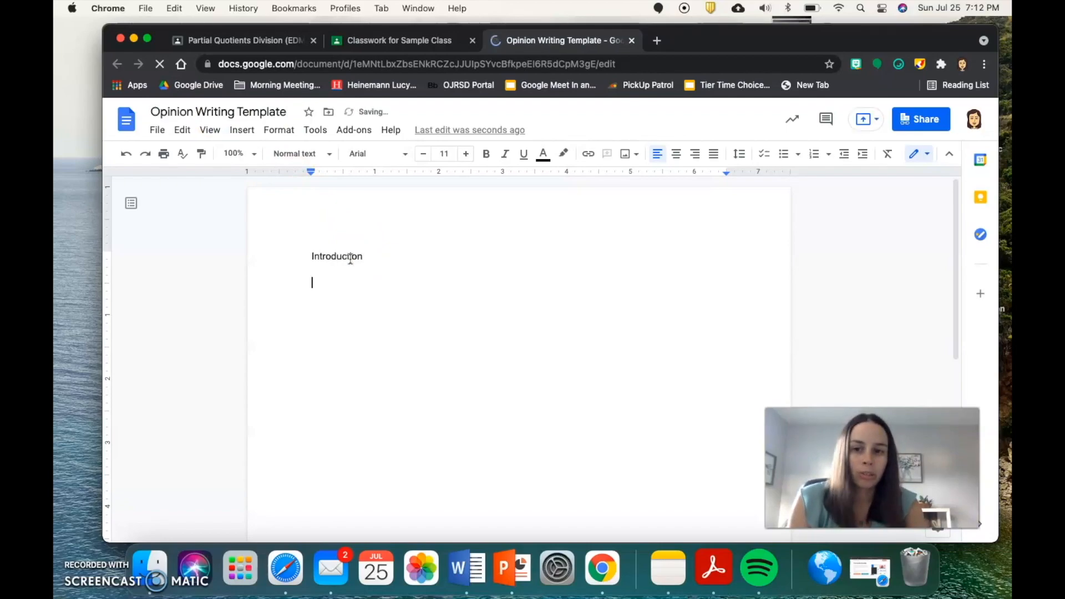
type("Body Paragraphs")
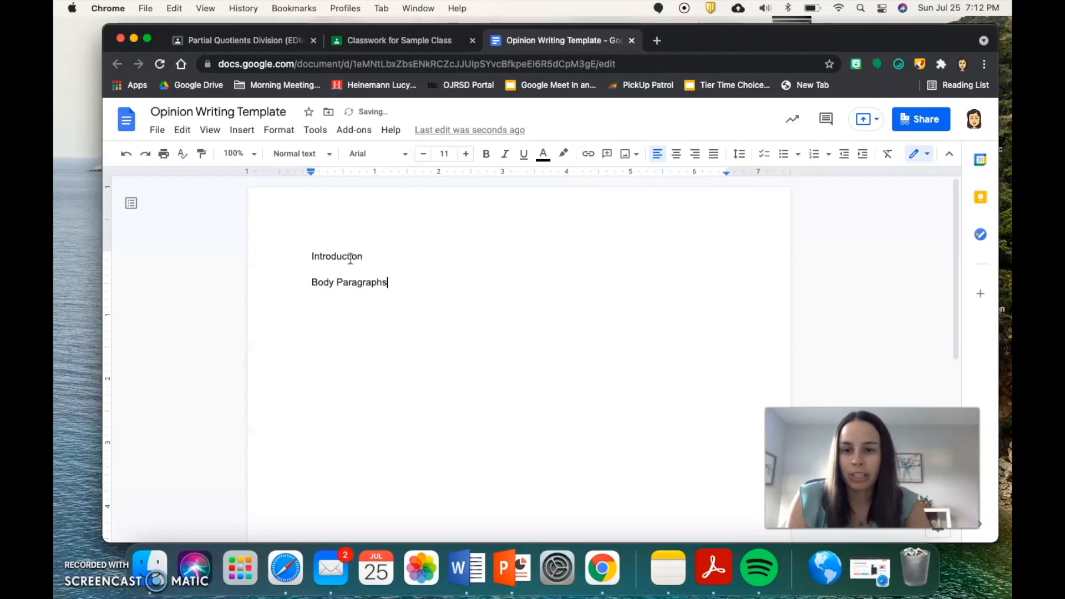
type("Conclusion")
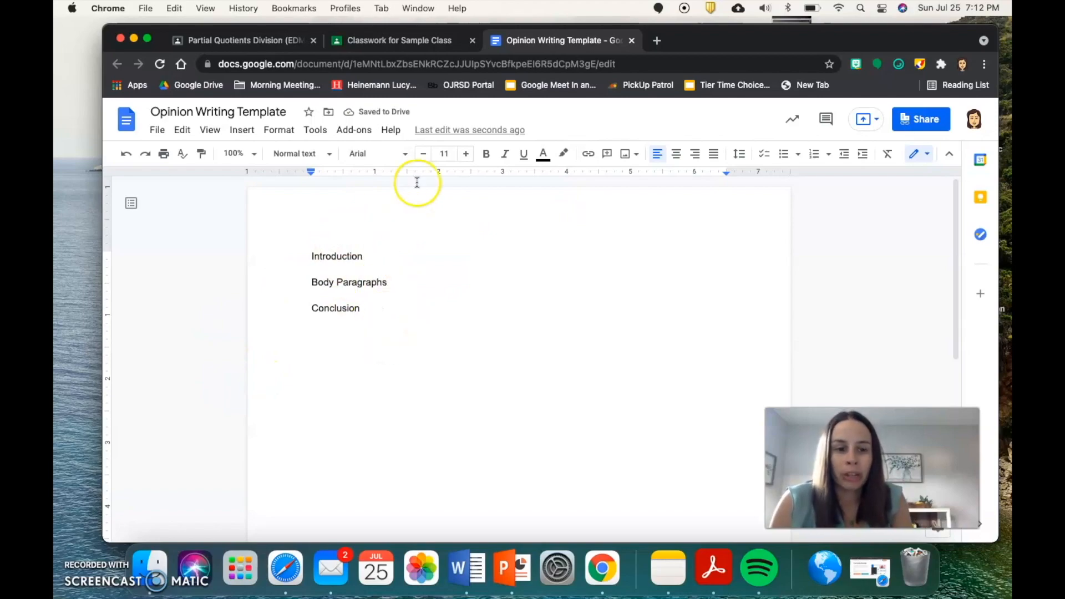
Step: Return to the Google Classroom assignment and set the attached document to "Make a copy for each student"
left_click(433, 41)
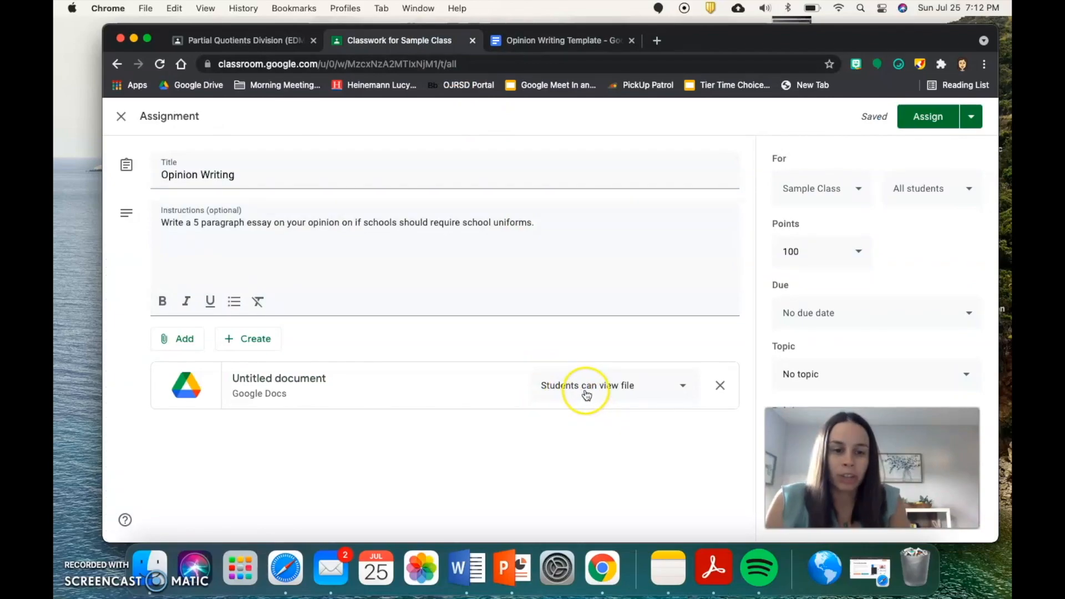
left_click(585, 43)
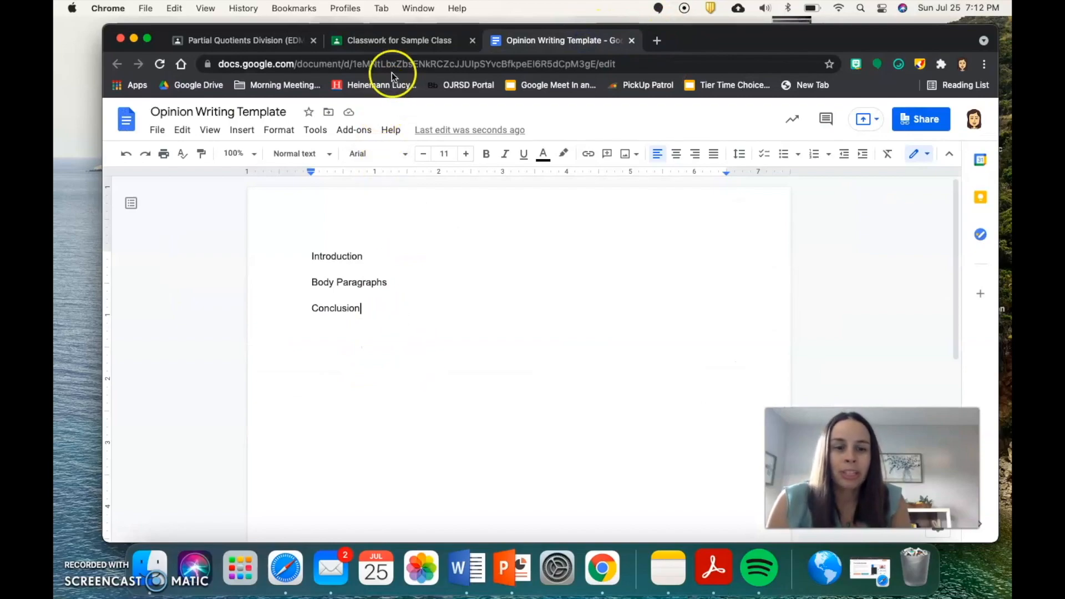
left_click(391, 40)
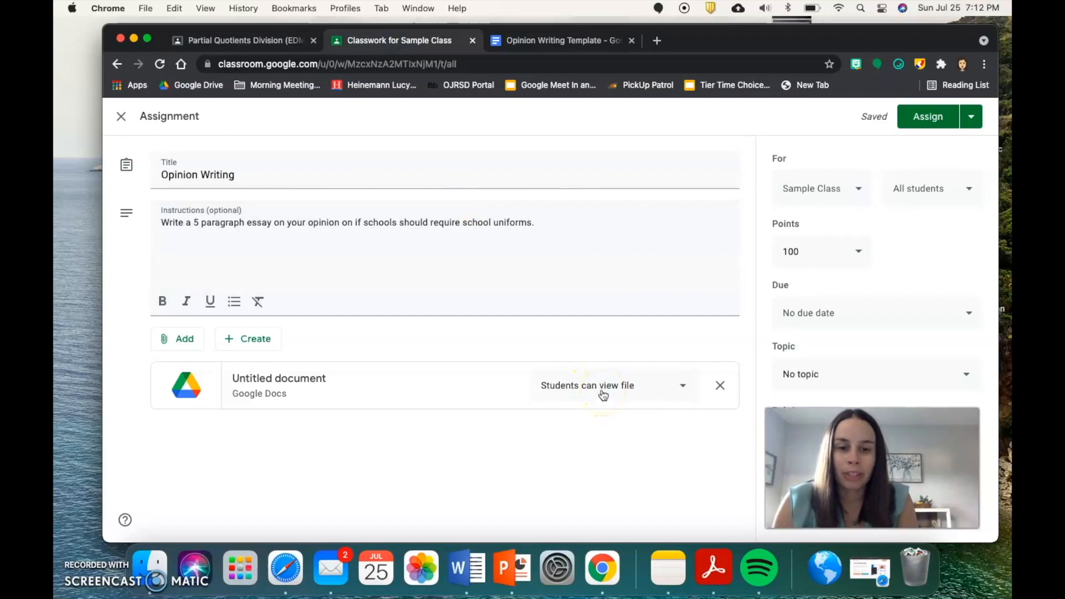
left_click(683, 384)
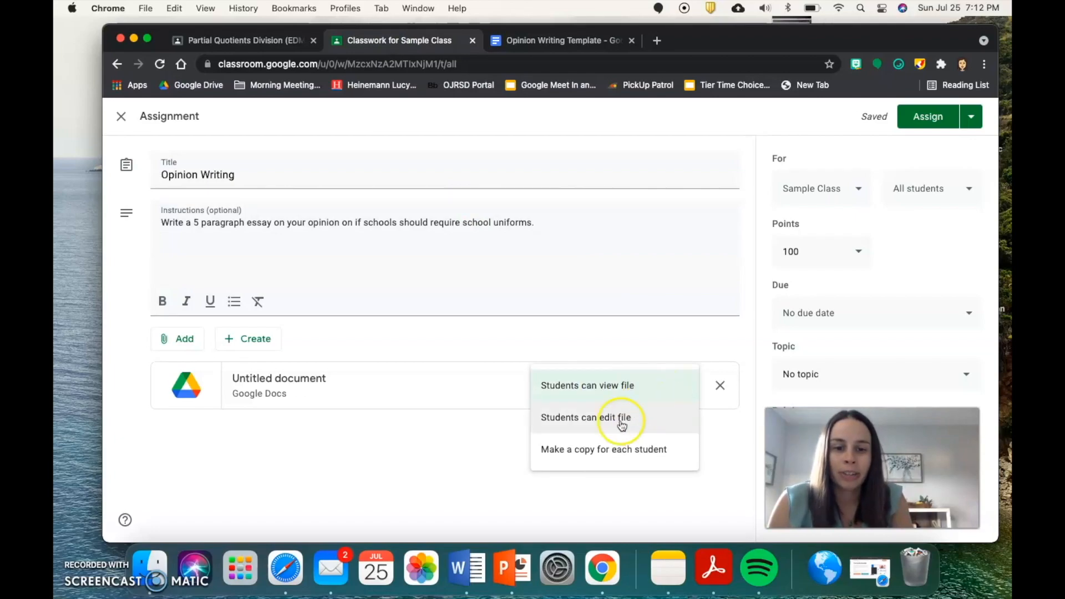
left_click(596, 448)
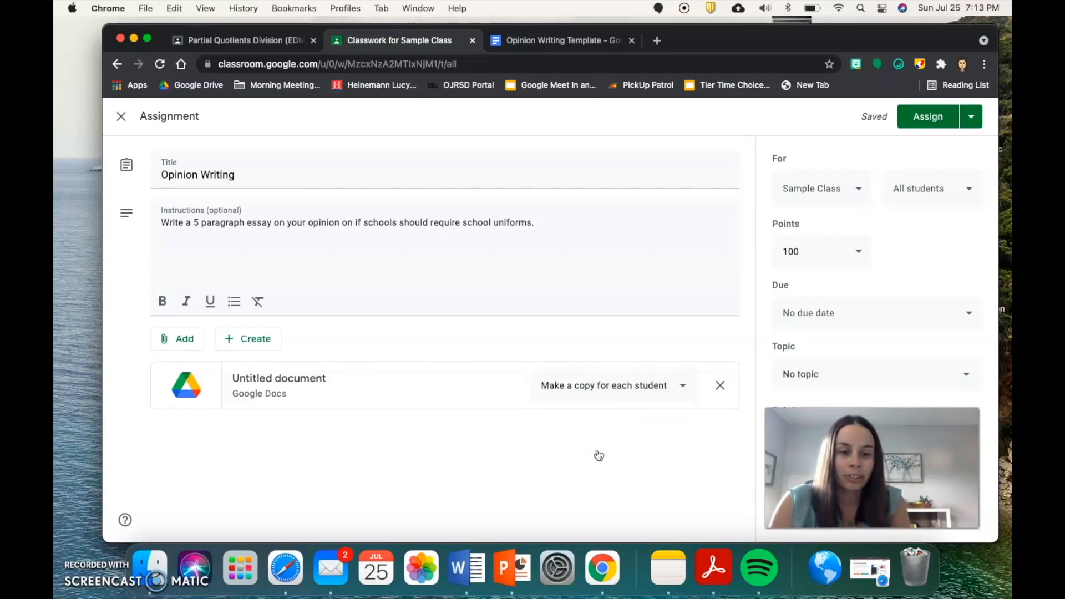
left_click(591, 387)
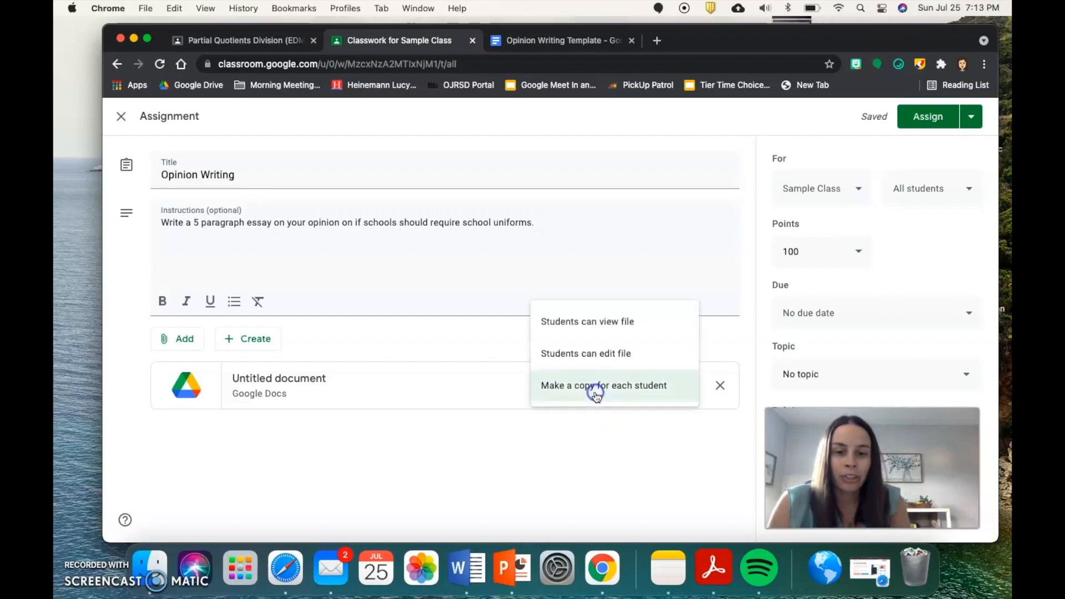
left_click(578, 365)
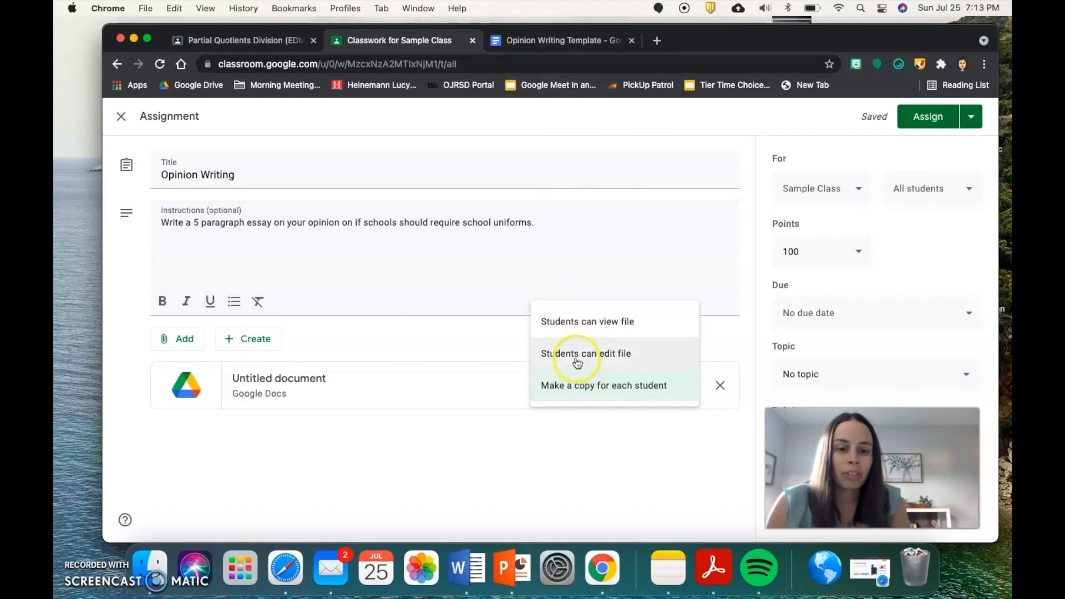
left_click(521, 41)
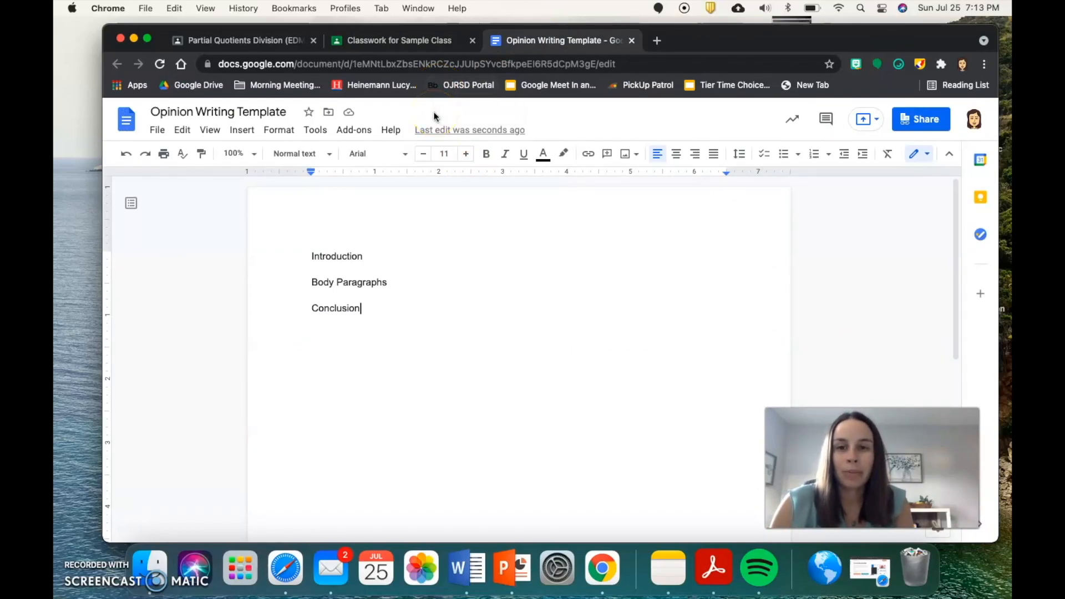
left_click(421, 41)
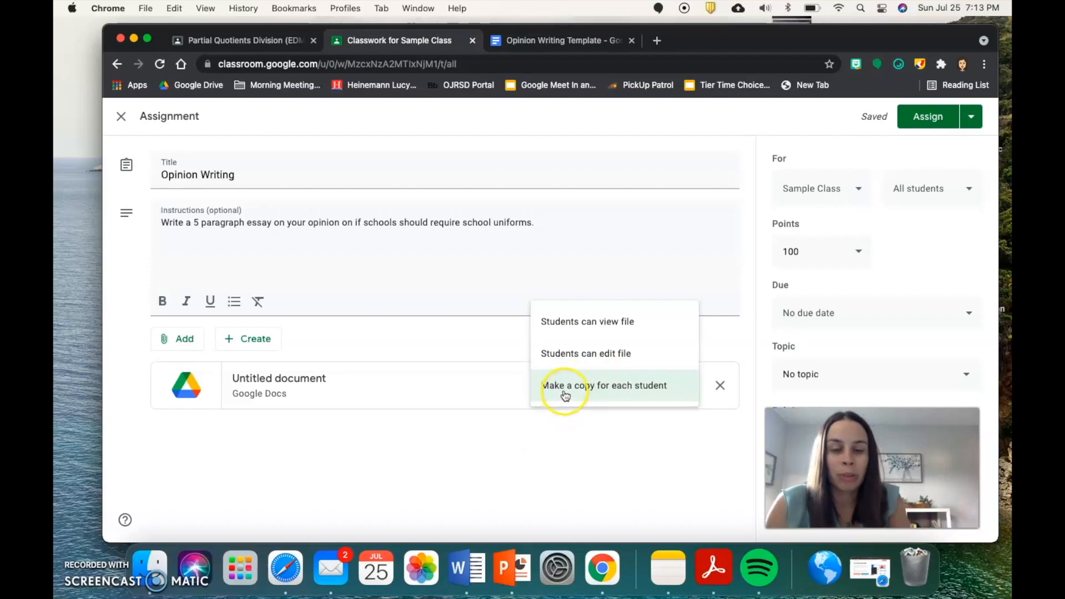
left_click(591, 393)
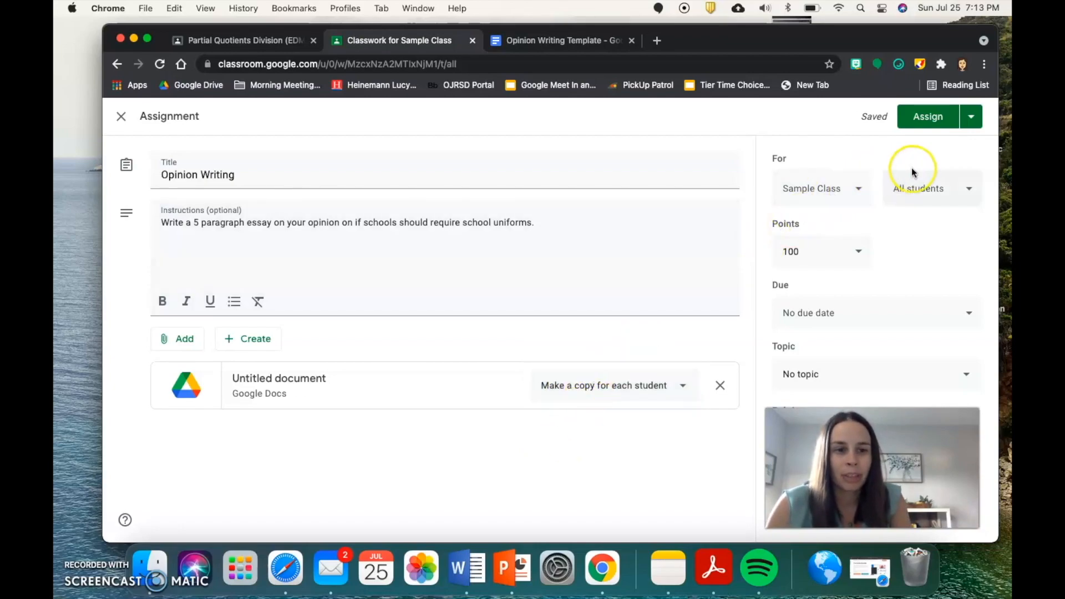
left_click(926, 190)
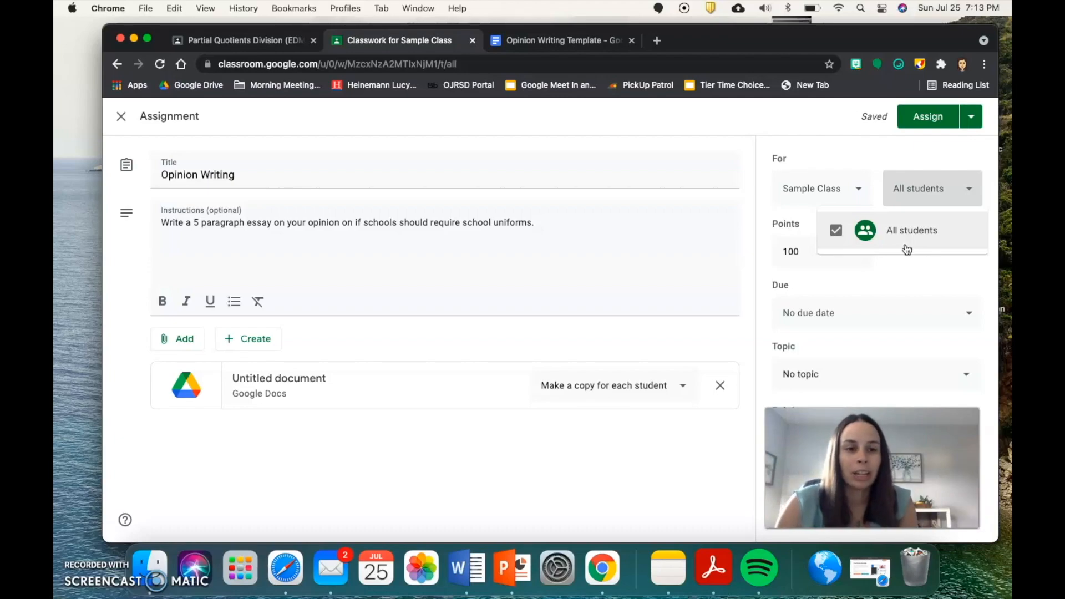
left_click(902, 273)
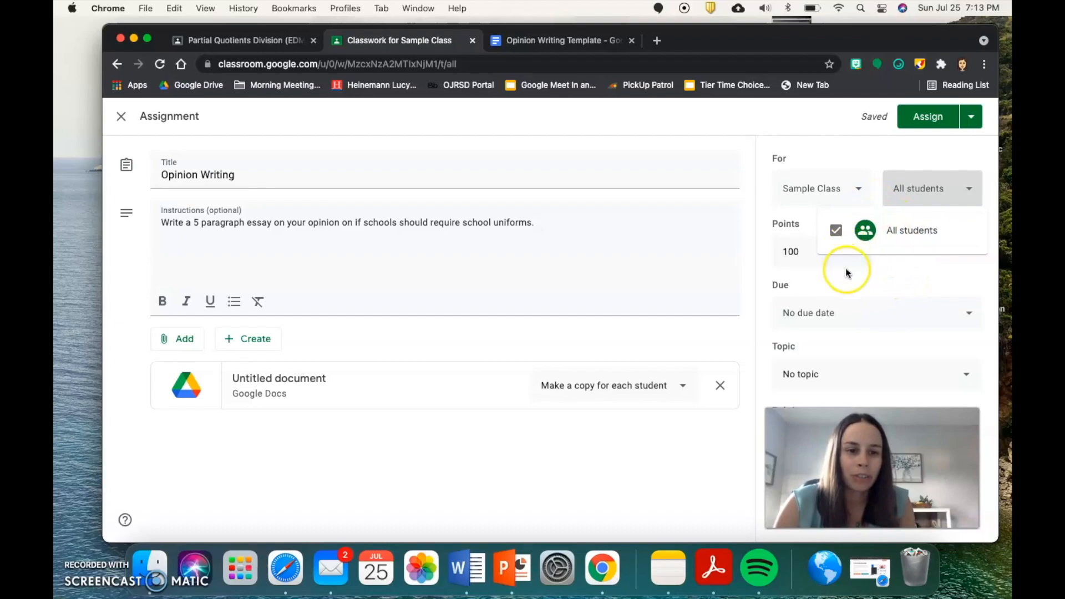
left_click(890, 274)
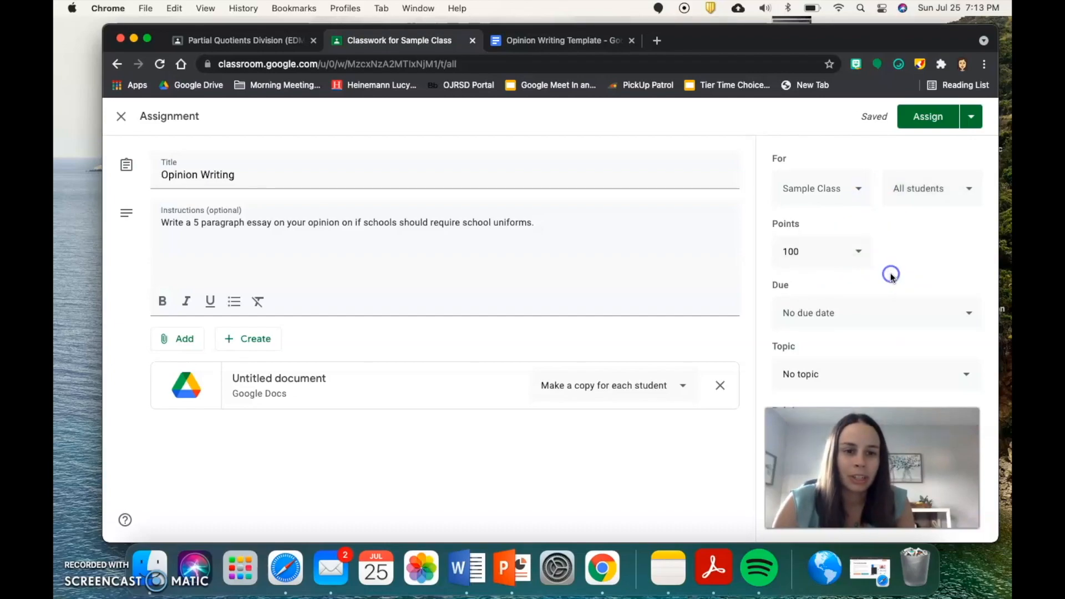
Step: Set the Opinion Writing assignment's points to 10
left_click(812, 251)
type("10")
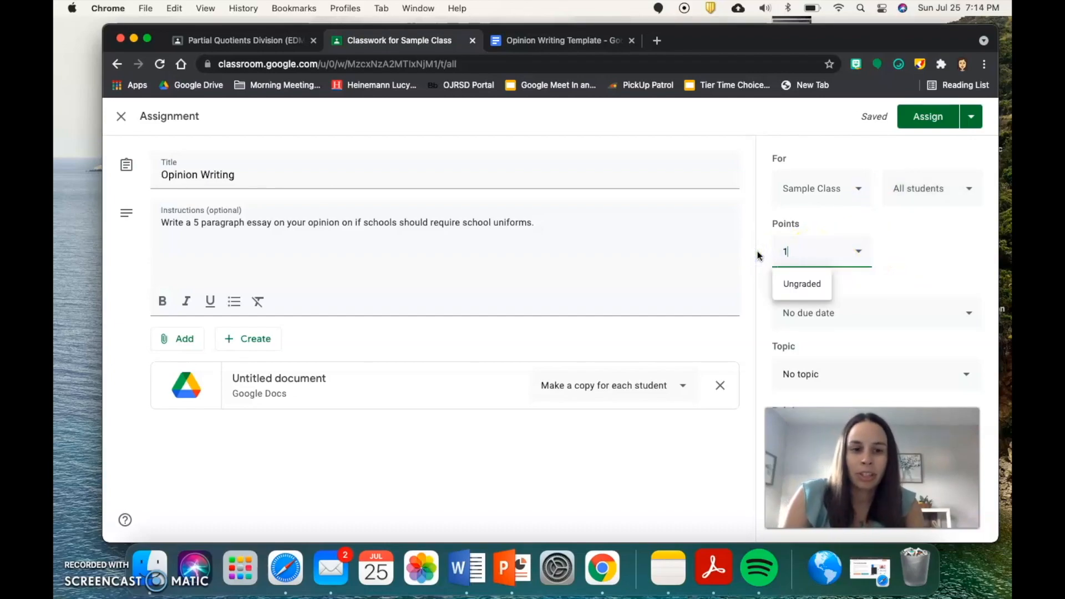
left_click(933, 261)
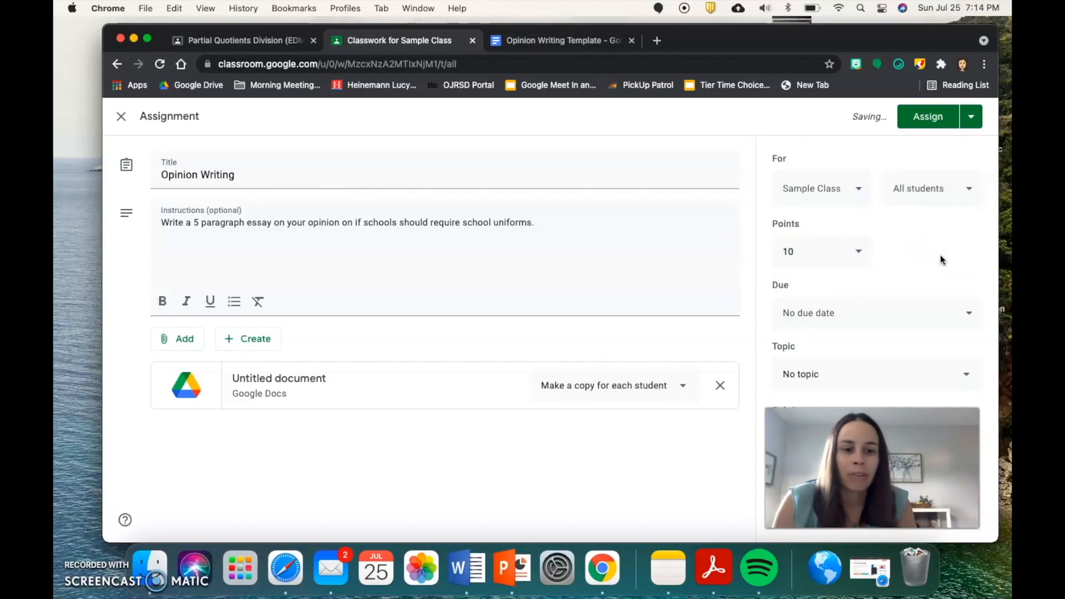
Step: Set the assignment's due date to Jul 31, 2021 at 11:59 PM and file it under the Writing topic
left_click(890, 325)
left_click(853, 365)
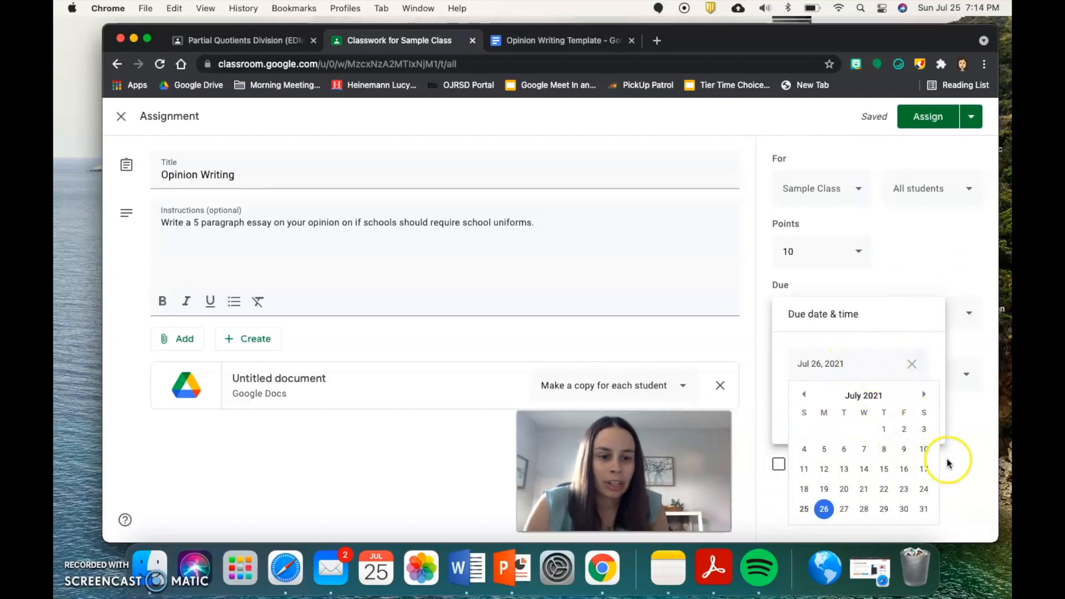
left_click(923, 509)
left_click(869, 412)
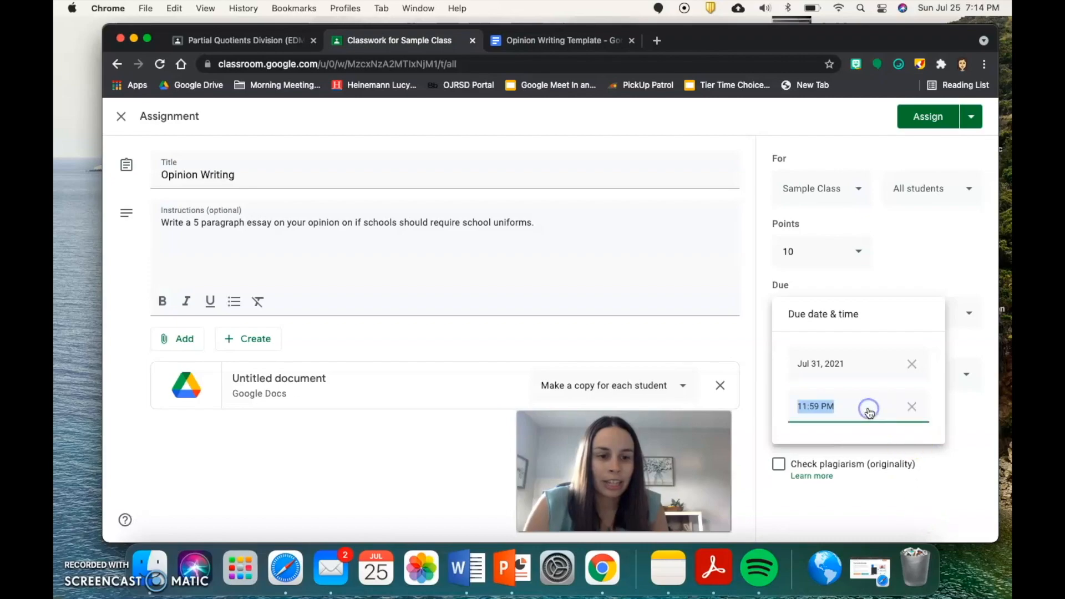
left_click(735, 328)
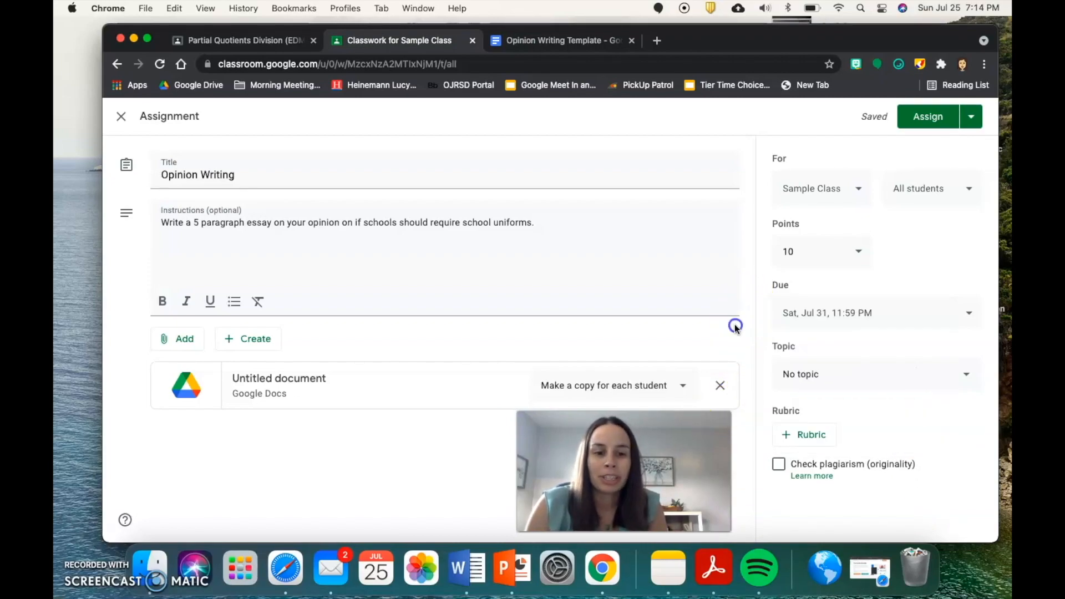
left_click(806, 374)
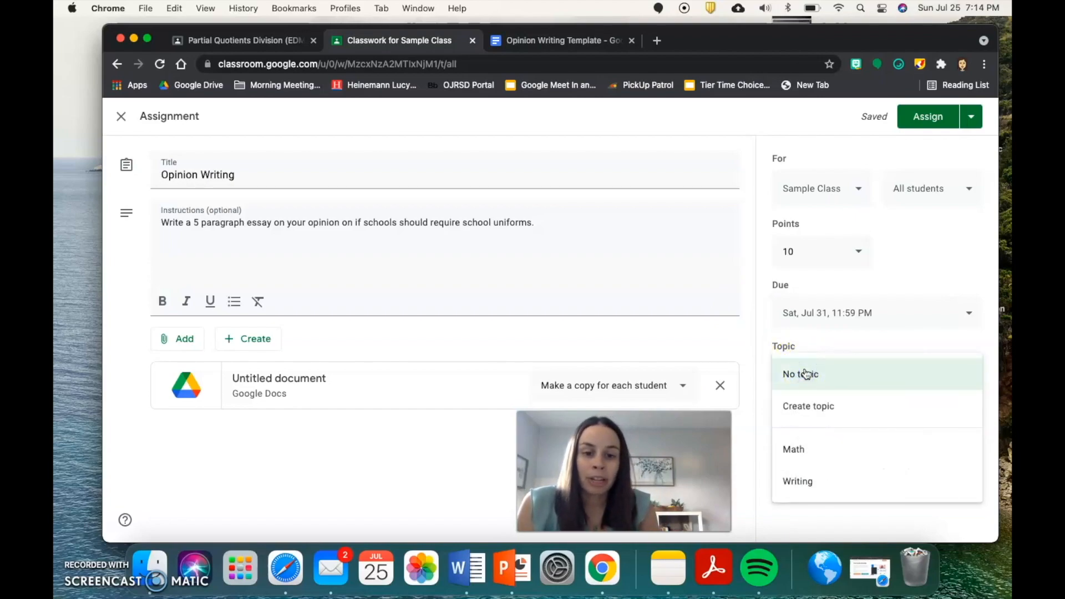
left_click(791, 479)
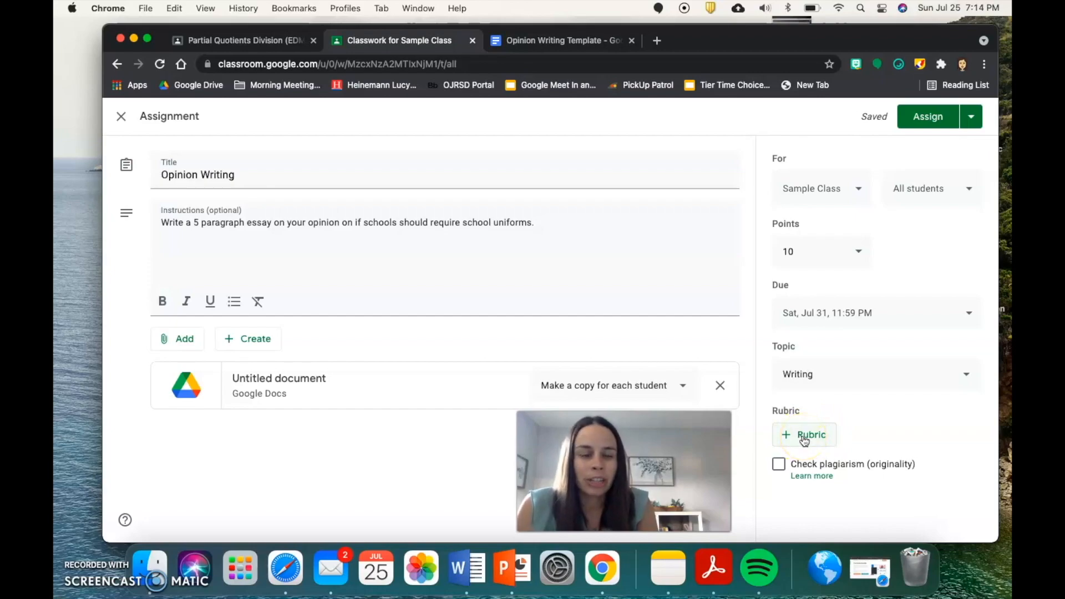
left_click(823, 438)
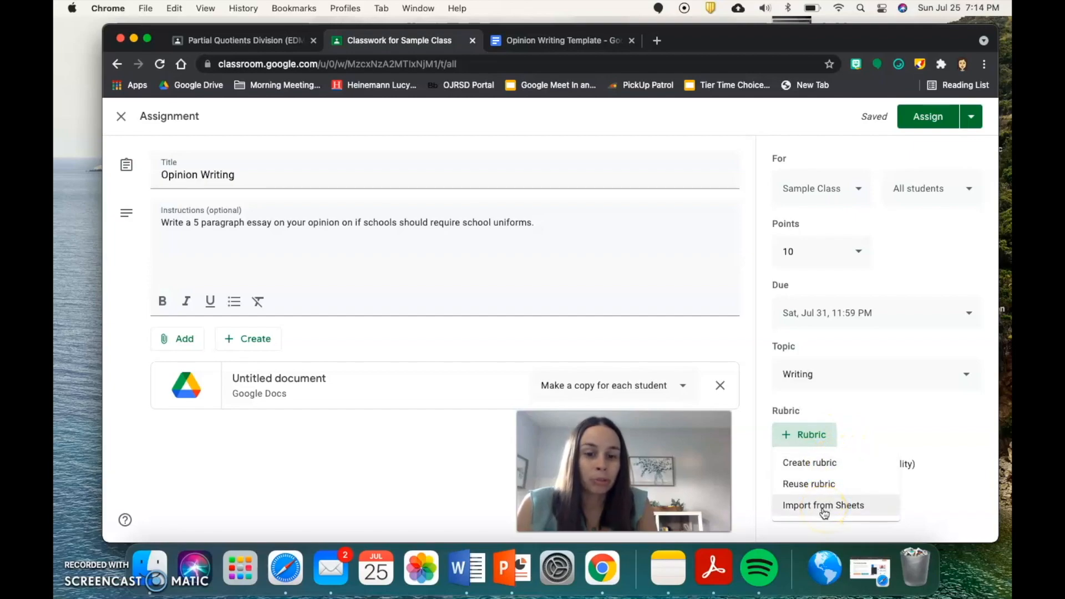
left_click(821, 463)
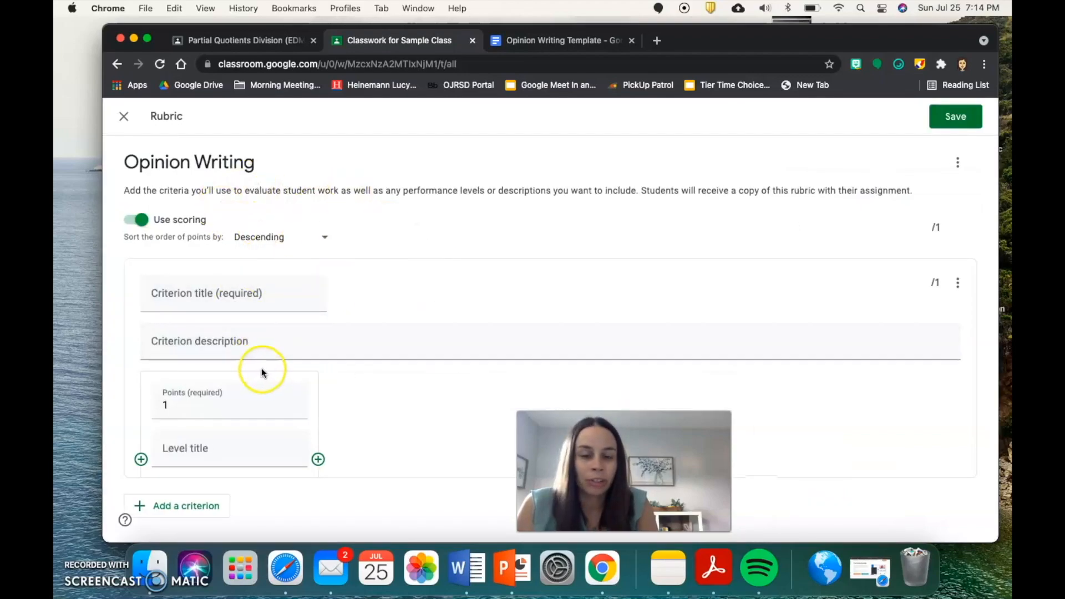
scroll(260, 364, "down", 3)
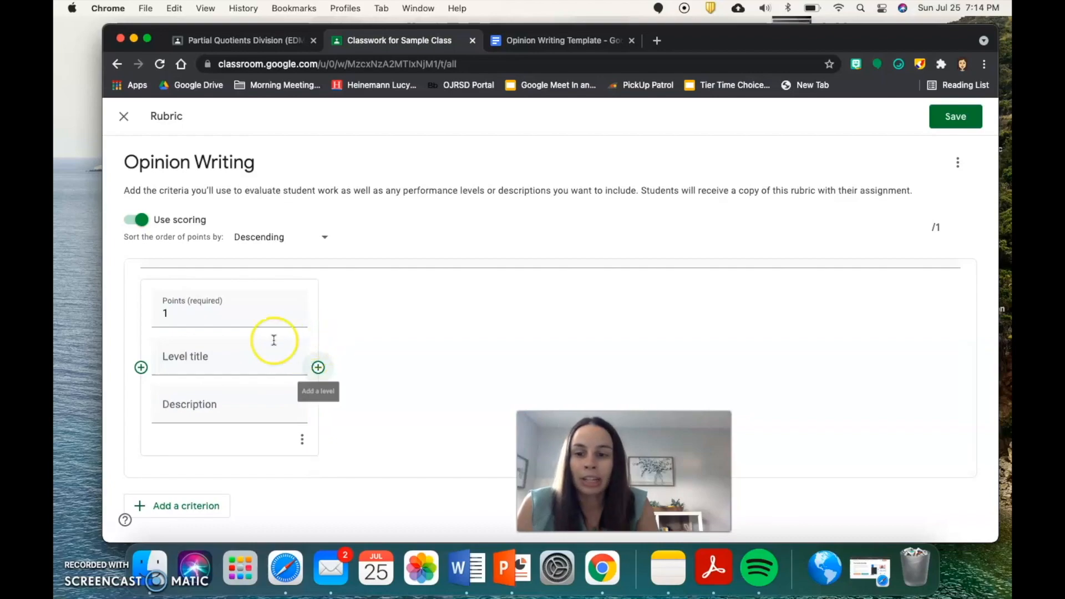
scroll(409, 376, "up", 3)
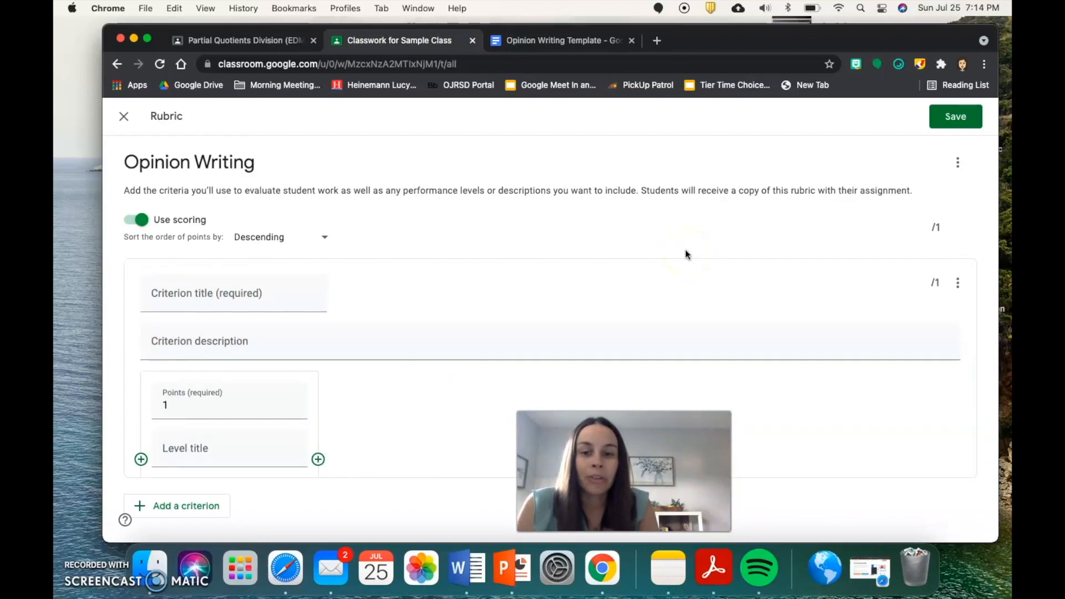
left_click(126, 117)
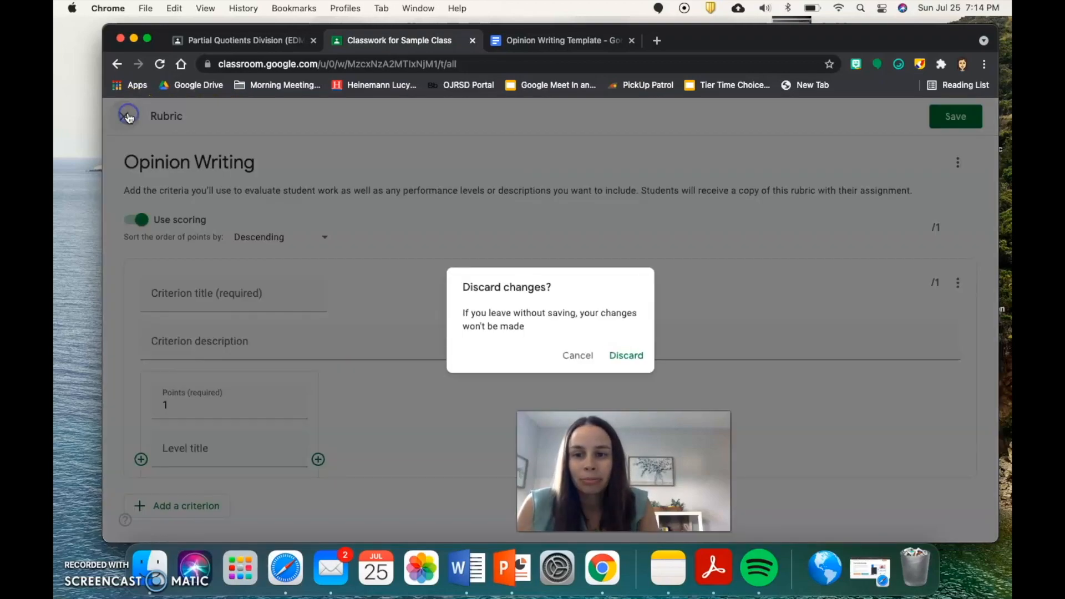
left_click(625, 355)
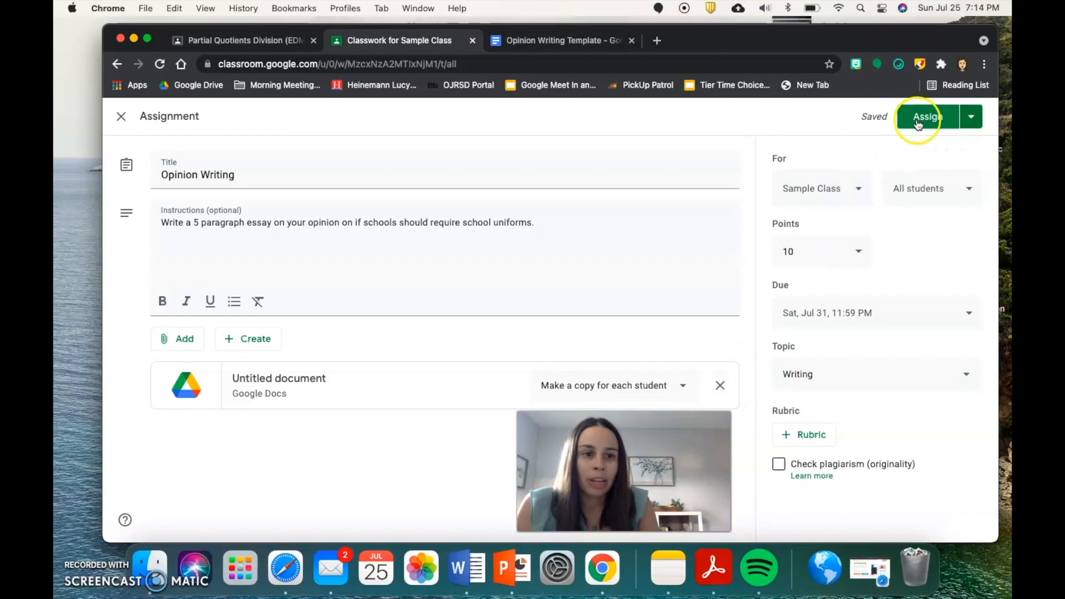
Step: Schedule the Opinion Writing assignment to post on Jul 28, 2021 at 8:00 AM
left_click(972, 116)
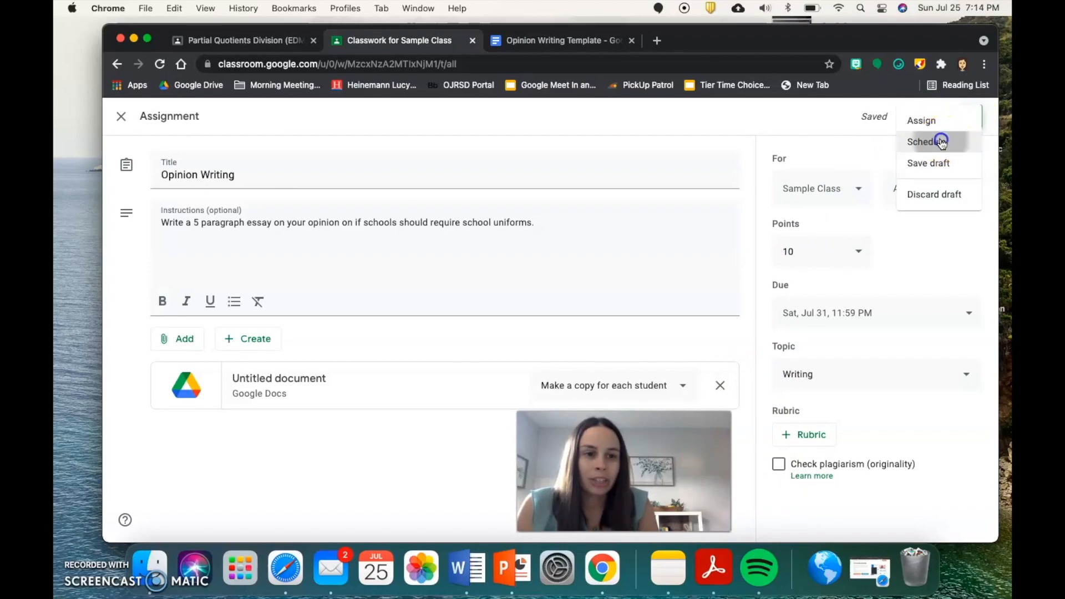
left_click(948, 141)
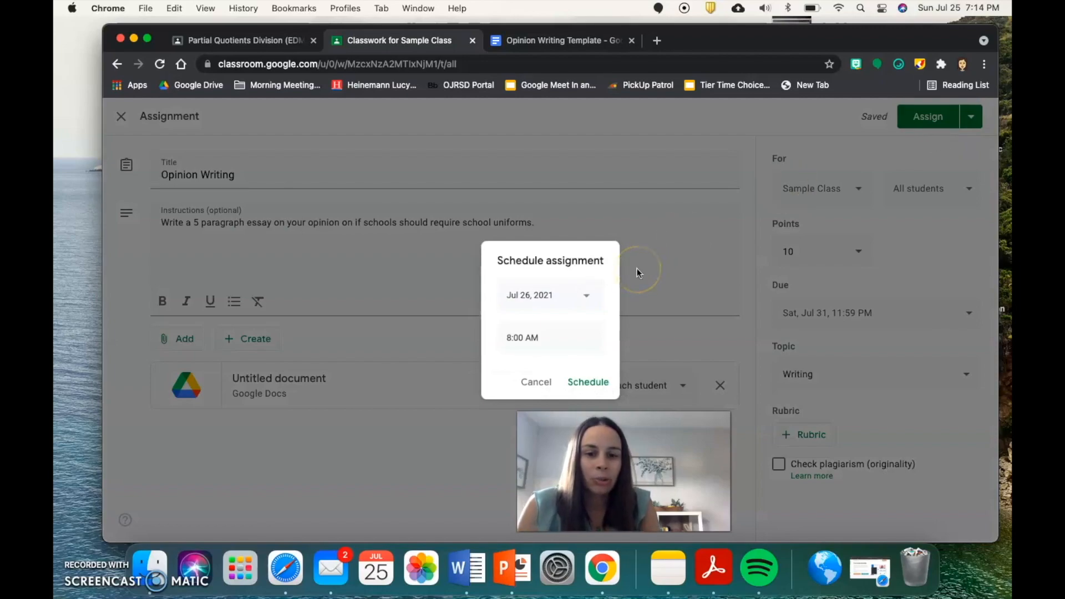
left_click(565, 300)
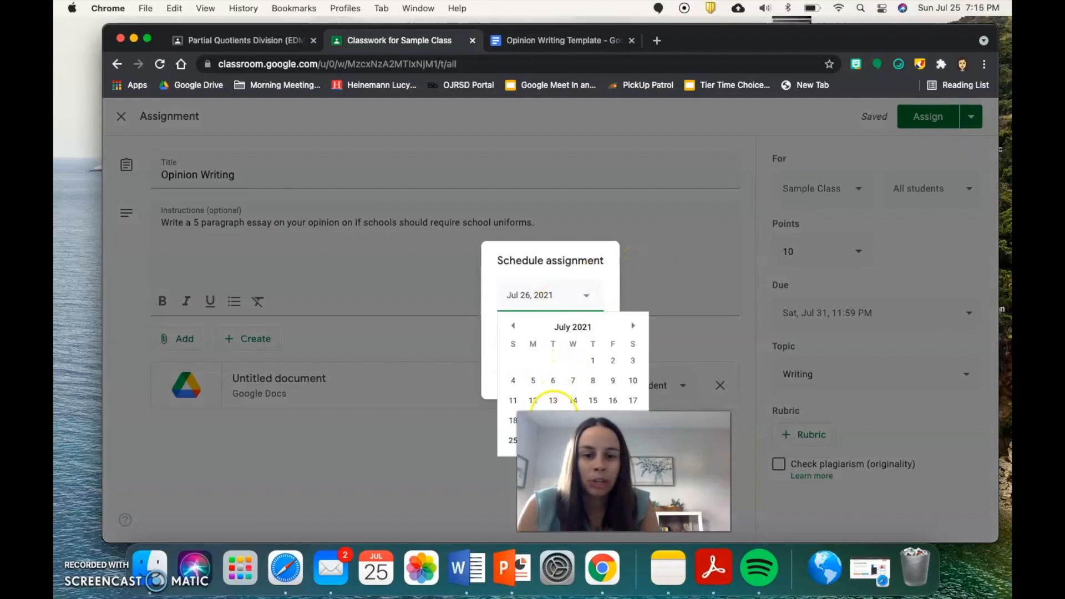
left_click(633, 325)
left_click(513, 325)
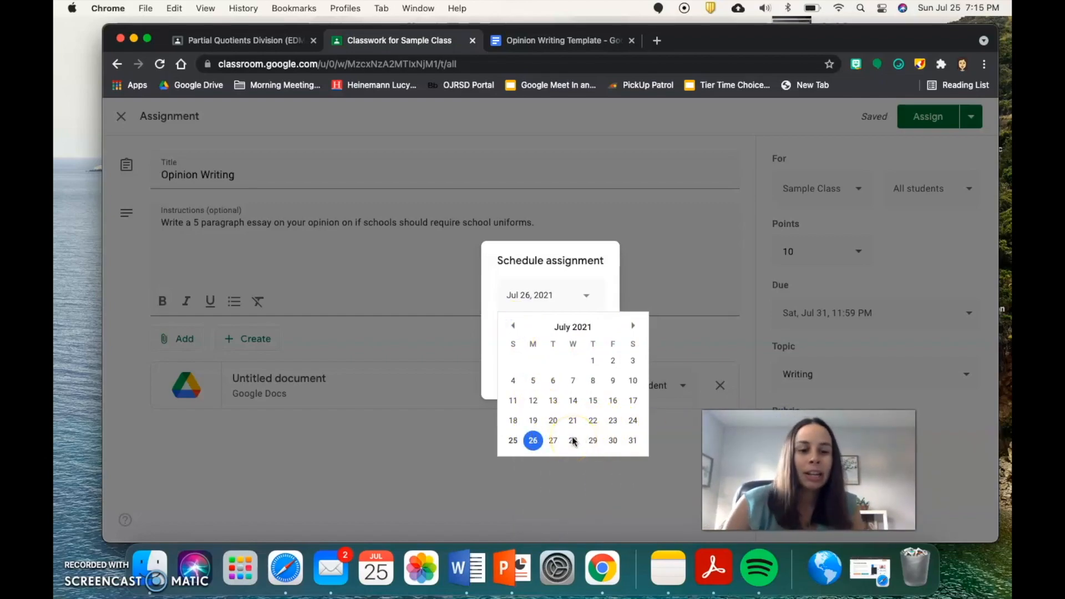
left_click(573, 441)
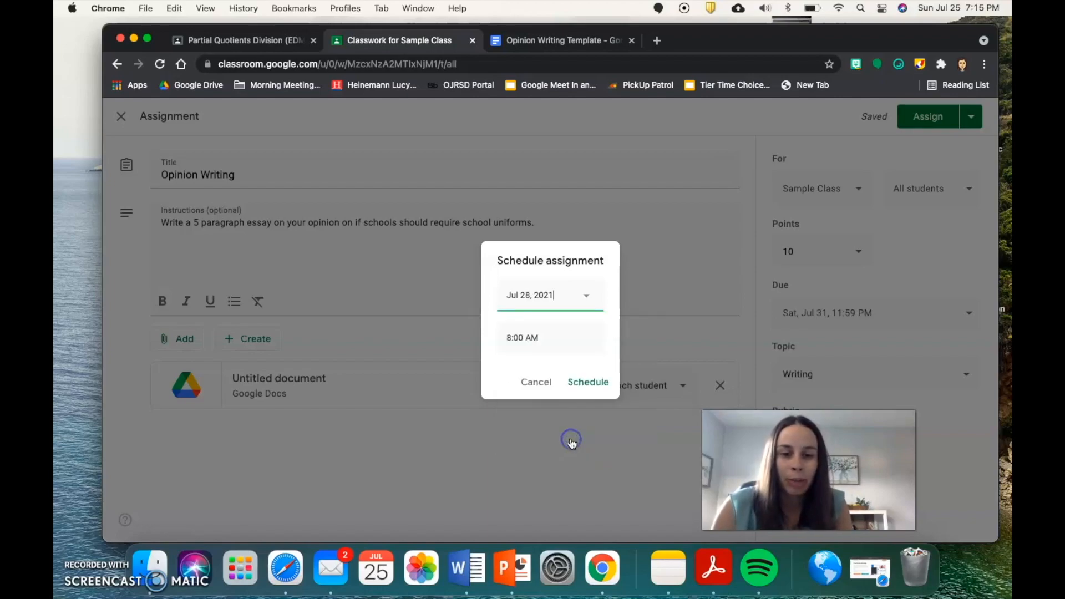
left_click(580, 382)
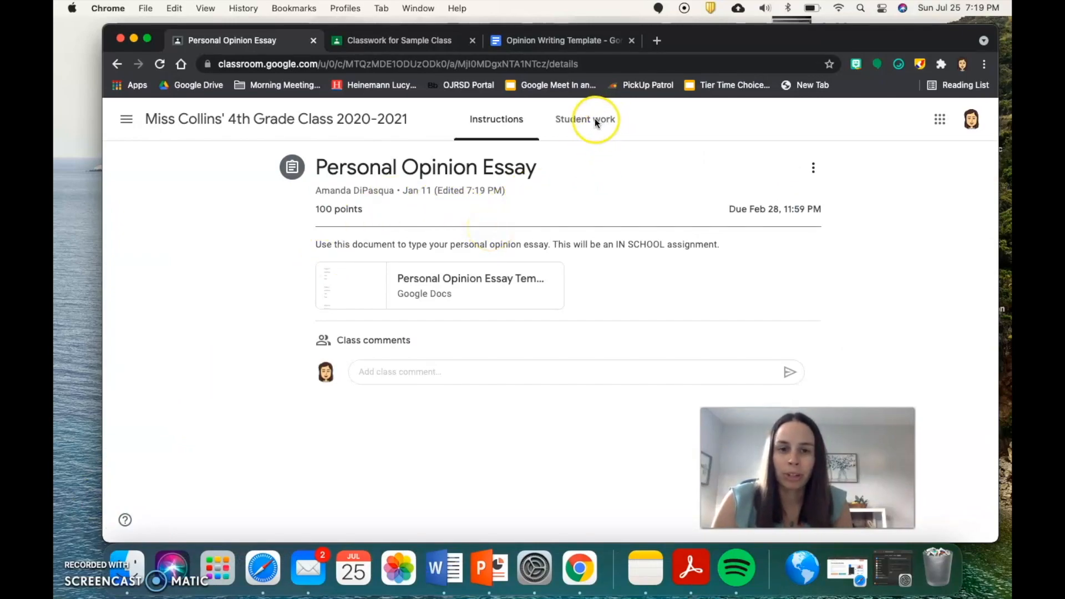
Step: View the student work for the Personal Opinion Essay and give the first turned-in student a grade of 100
left_click(580, 121)
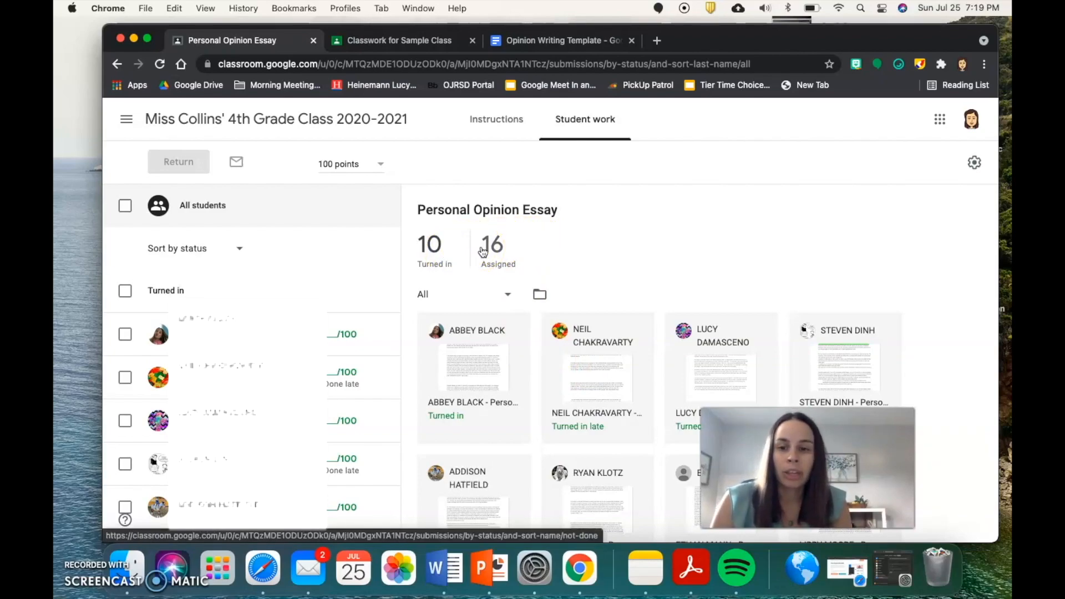
left_click(425, 270)
left_click(333, 331)
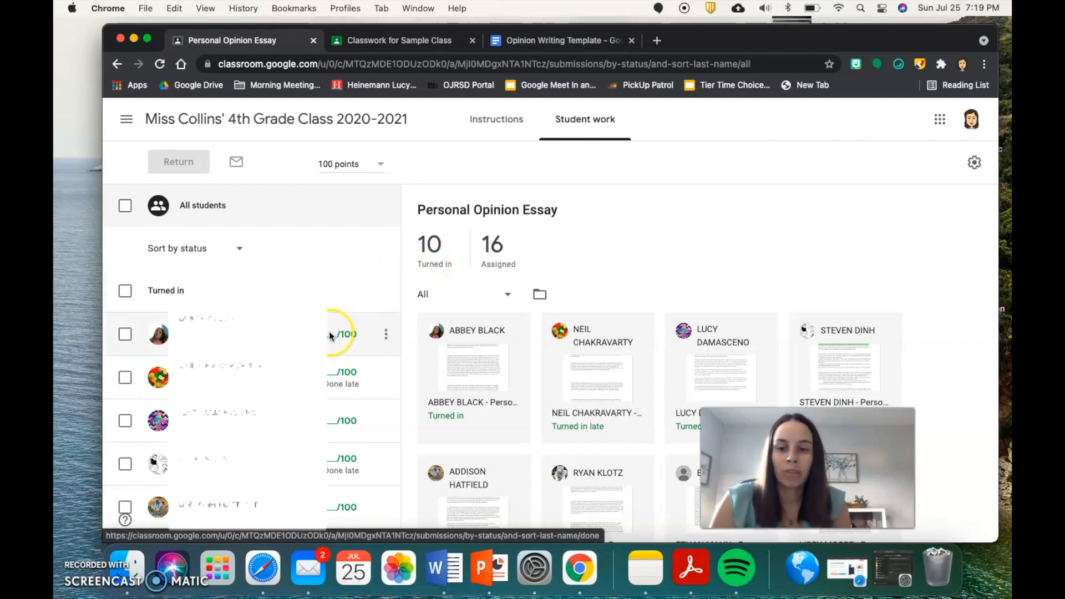
type("100")
key("Return")
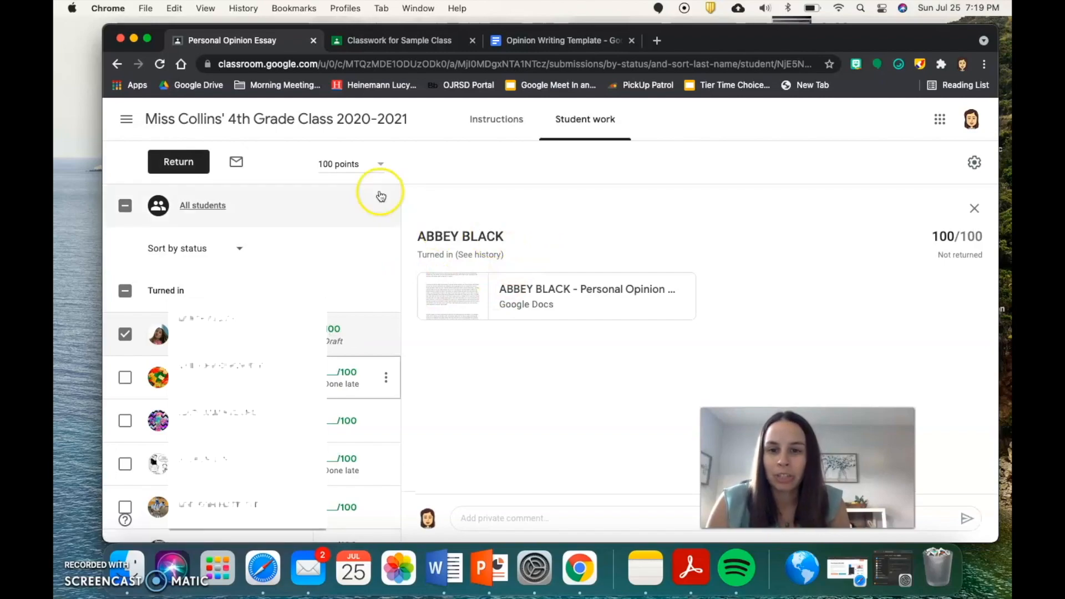
Step: Open the first student's Personal Opinion Essay submission from the overview of all students and return the graded work
left_click(204, 206)
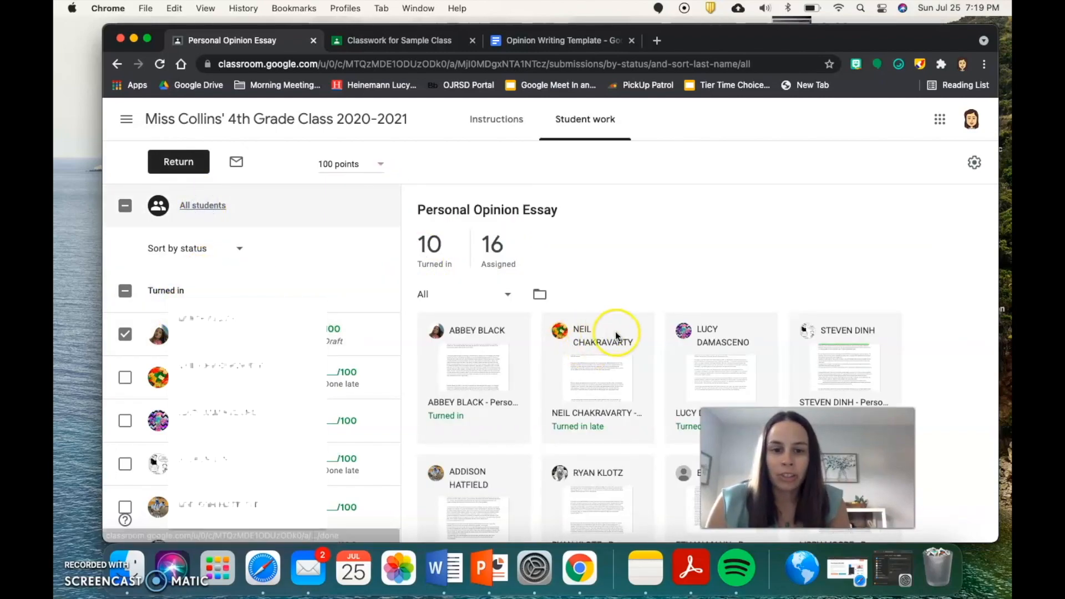
left_click(474, 376)
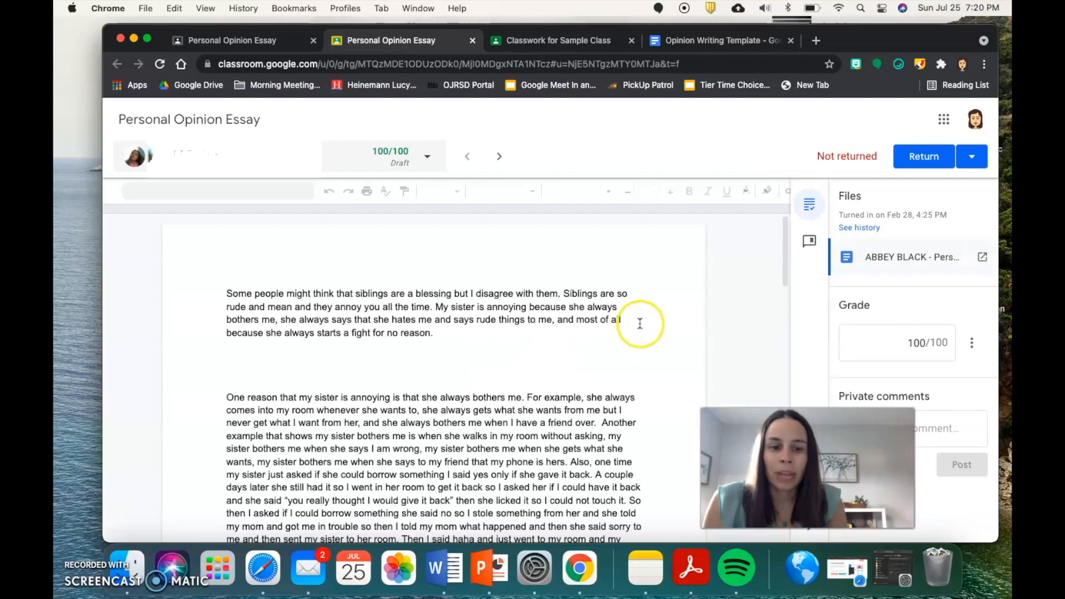
left_click_drag(810, 466, 732, 474)
left_click(873, 410)
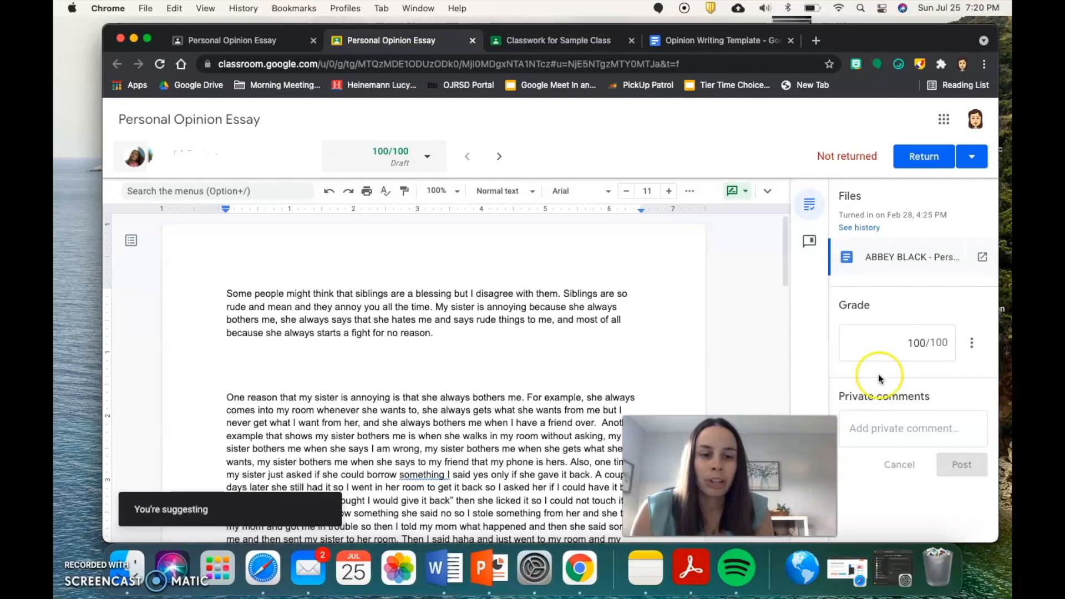
left_click(923, 157)
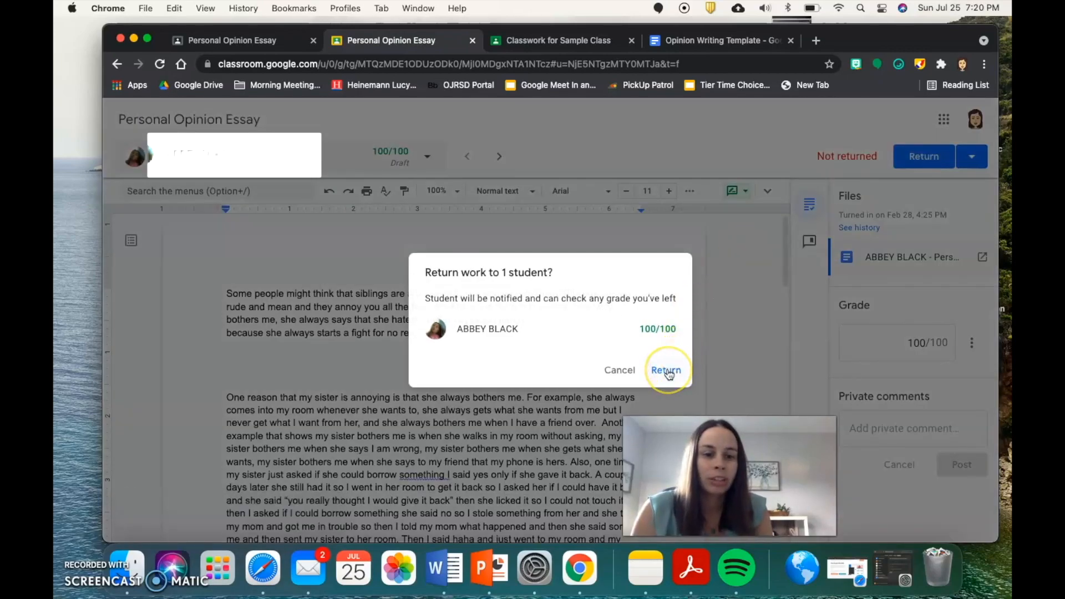
left_click(667, 371)
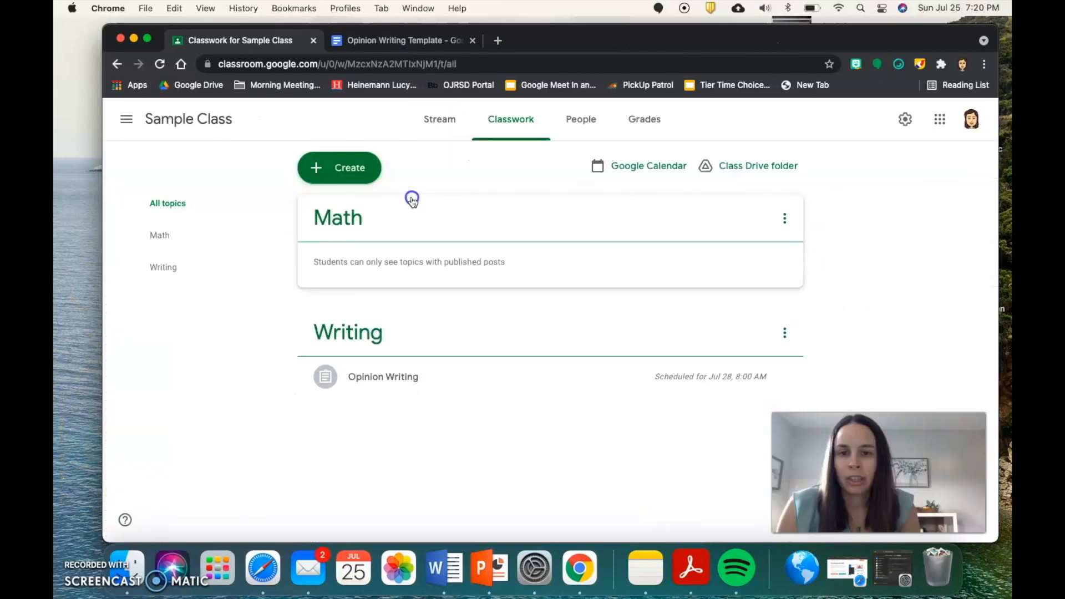
Step: Create a new quiz assignment in Sample Class and open its attached Blank Quiz form
left_click(383, 205)
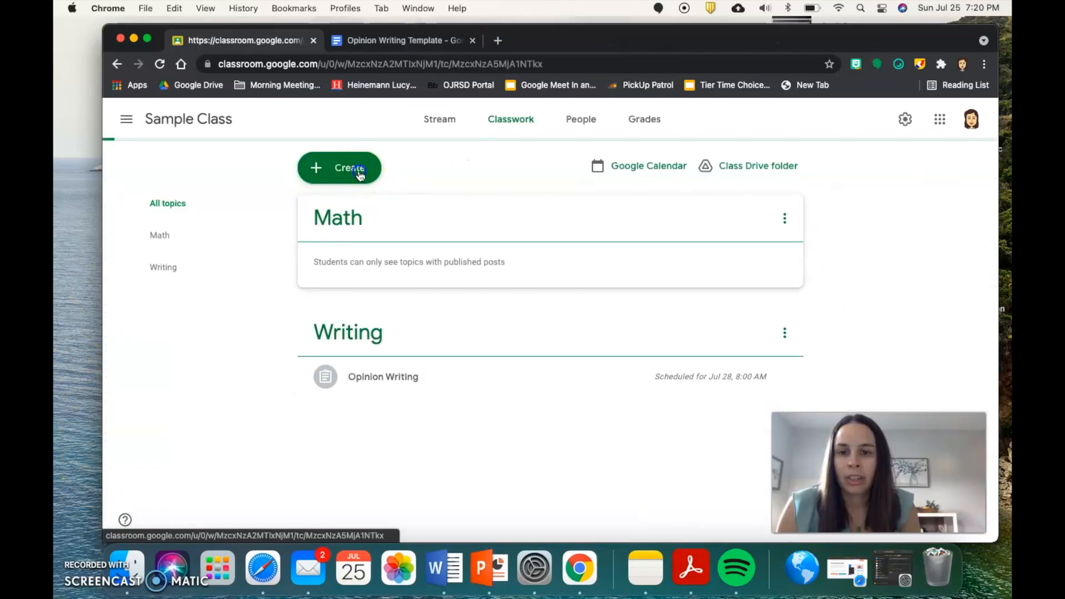
left_click(121, 66)
left_click(347, 170)
left_click(367, 247)
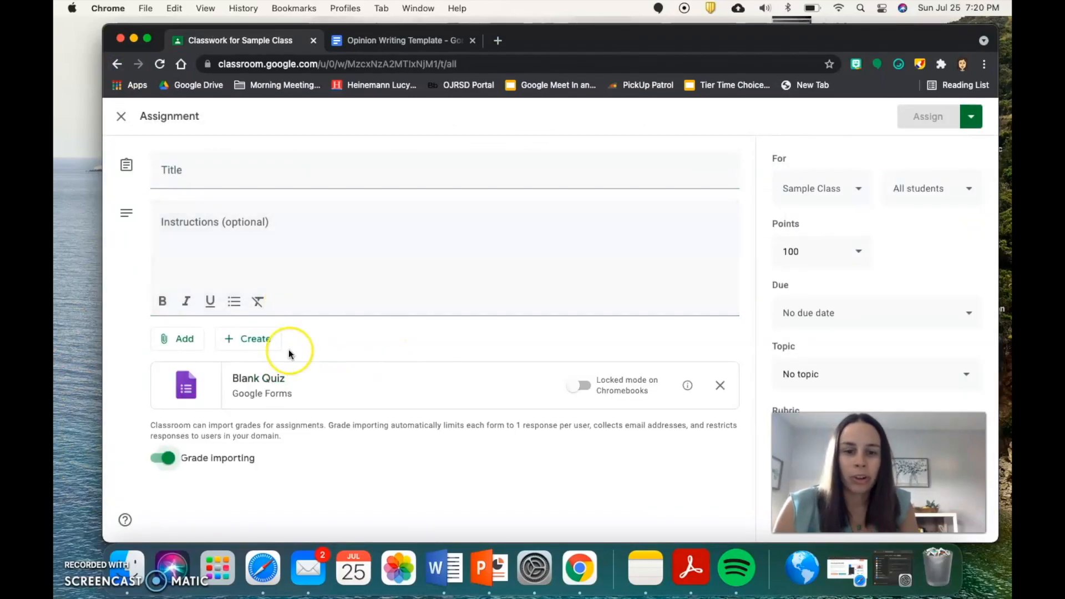
left_click(275, 380)
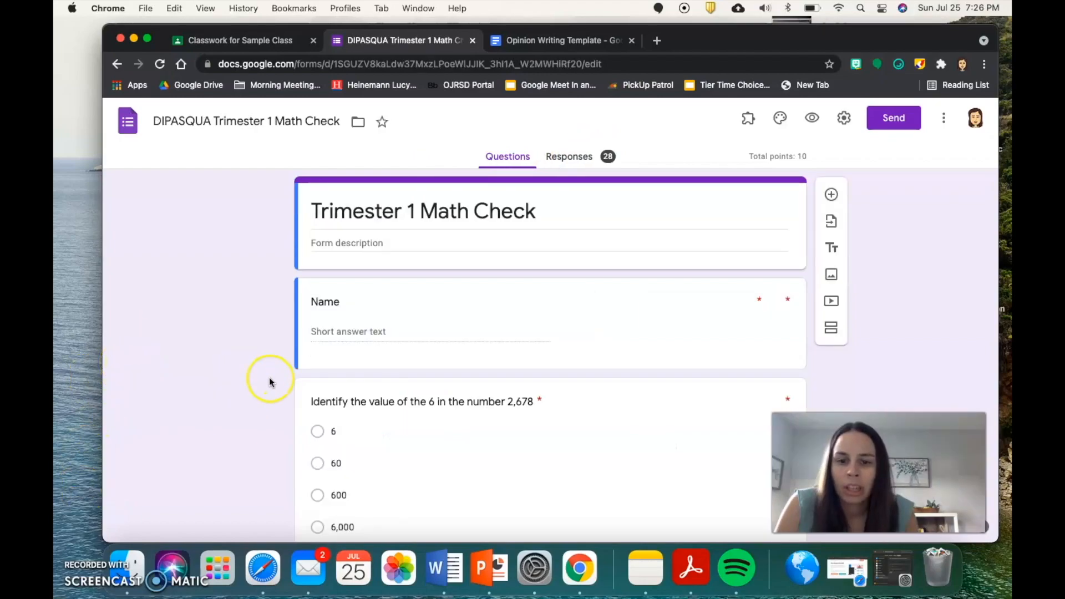
Step: Look through the questions of the Trimester 1 Math Check form
scroll(270, 381, "down", 2)
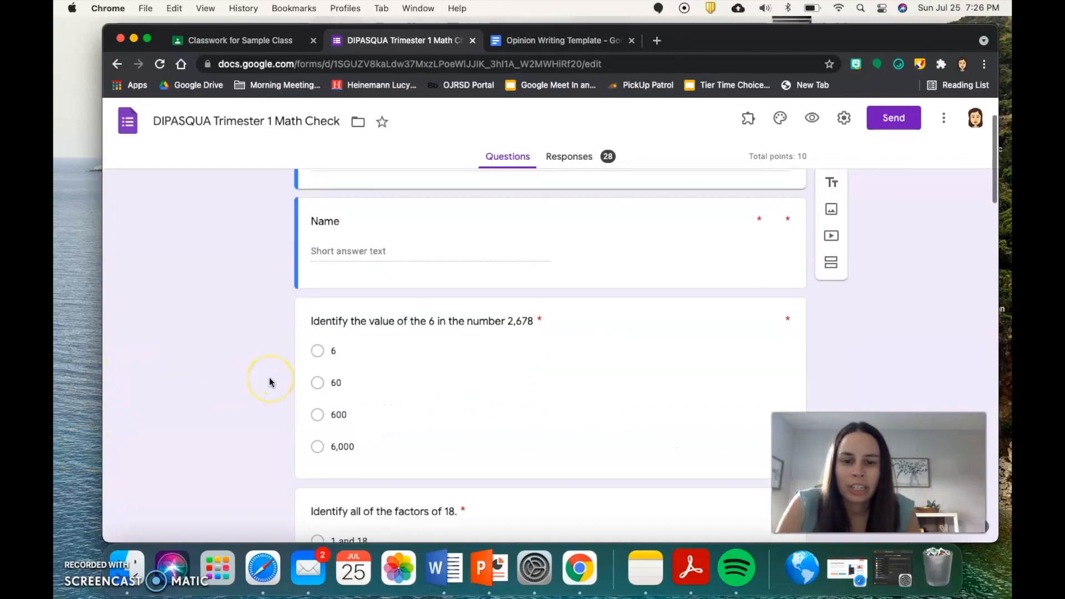
scroll(270, 381, "down", 5)
scroll(271, 382, "up", 10)
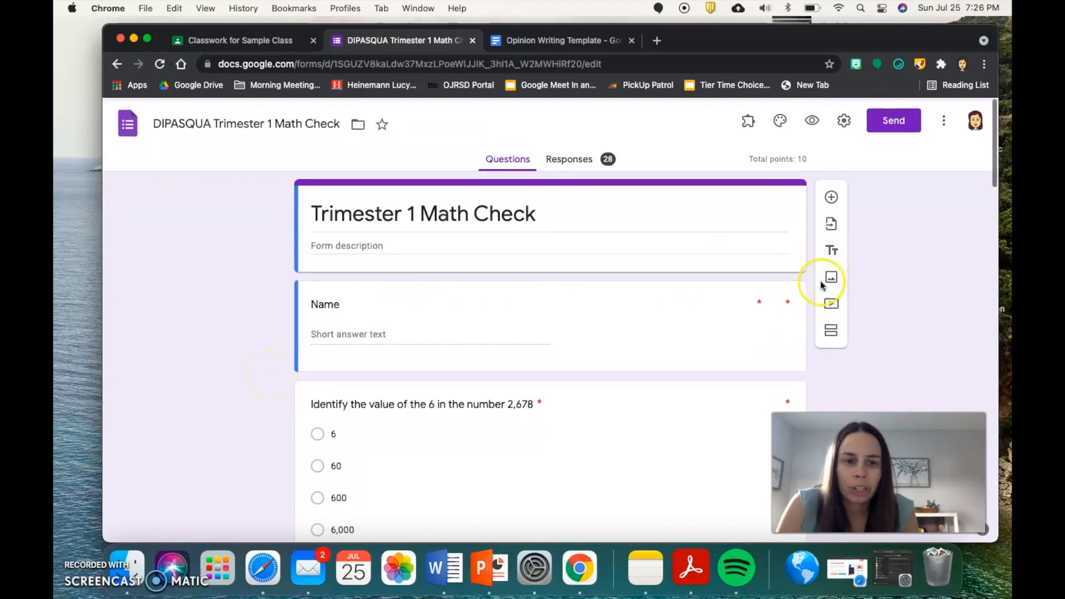
Step: Add a blank multiple-choice question above the Name question and check the available question types without changing it
left_click(831, 197)
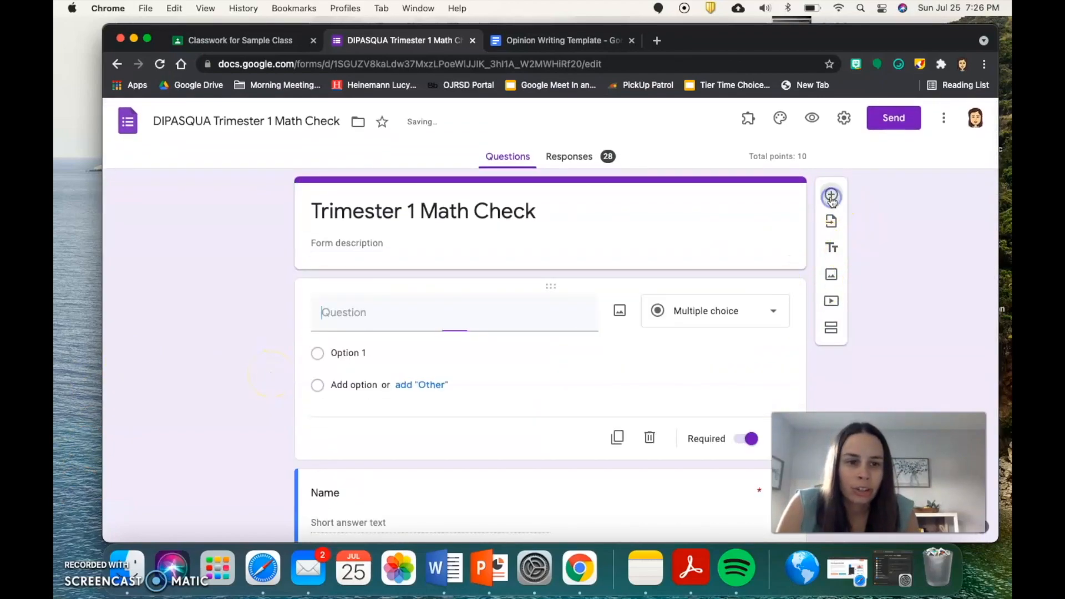
left_click(747, 308)
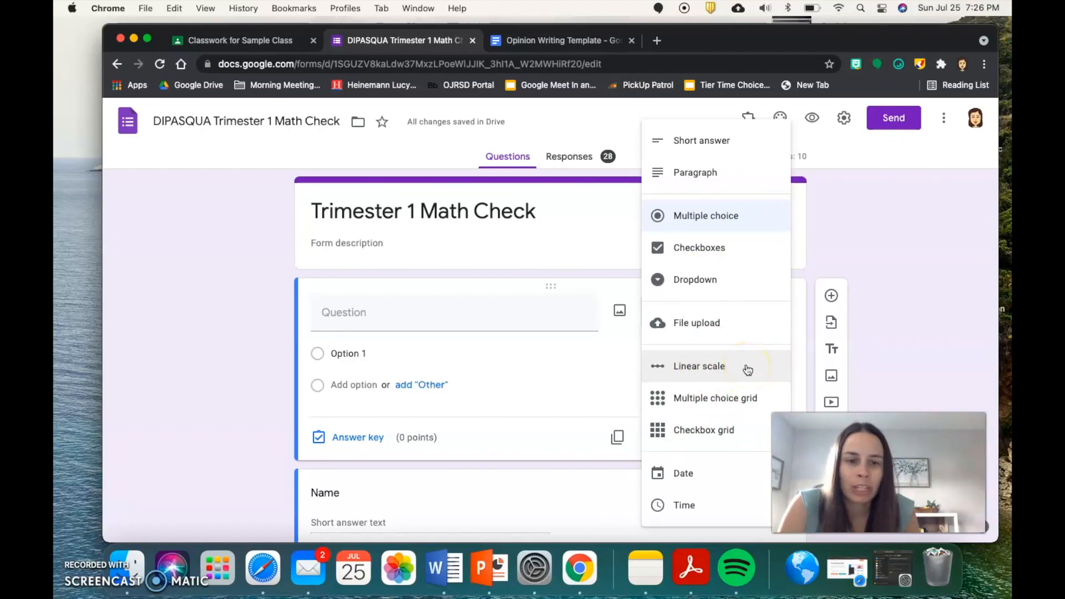
left_click(131, 376)
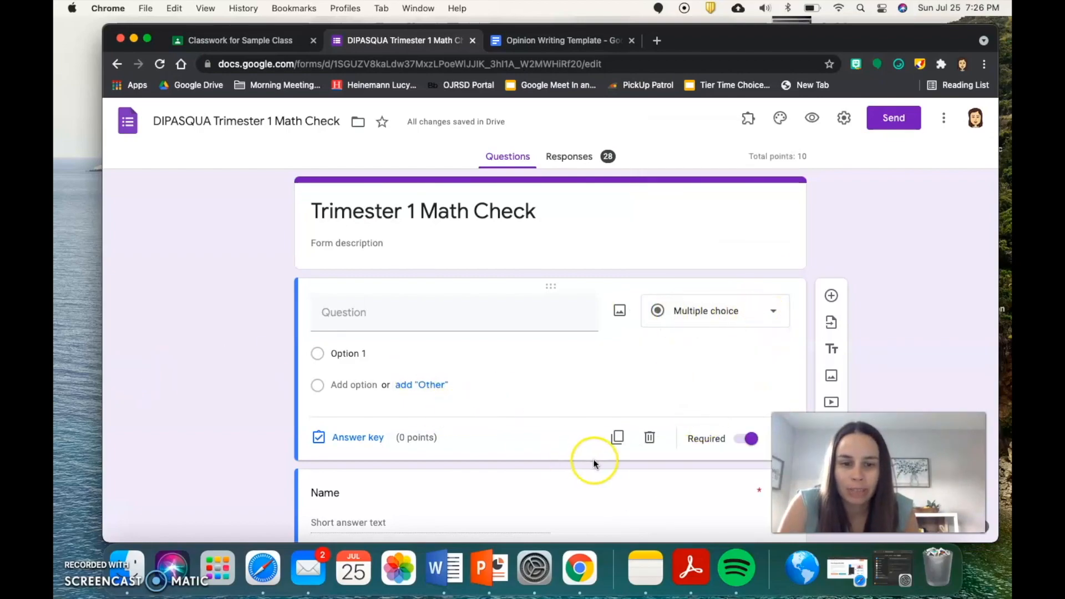
Step: Review the form's response summary, from the score insights through the answer charts of the individual questions
left_click(571, 161)
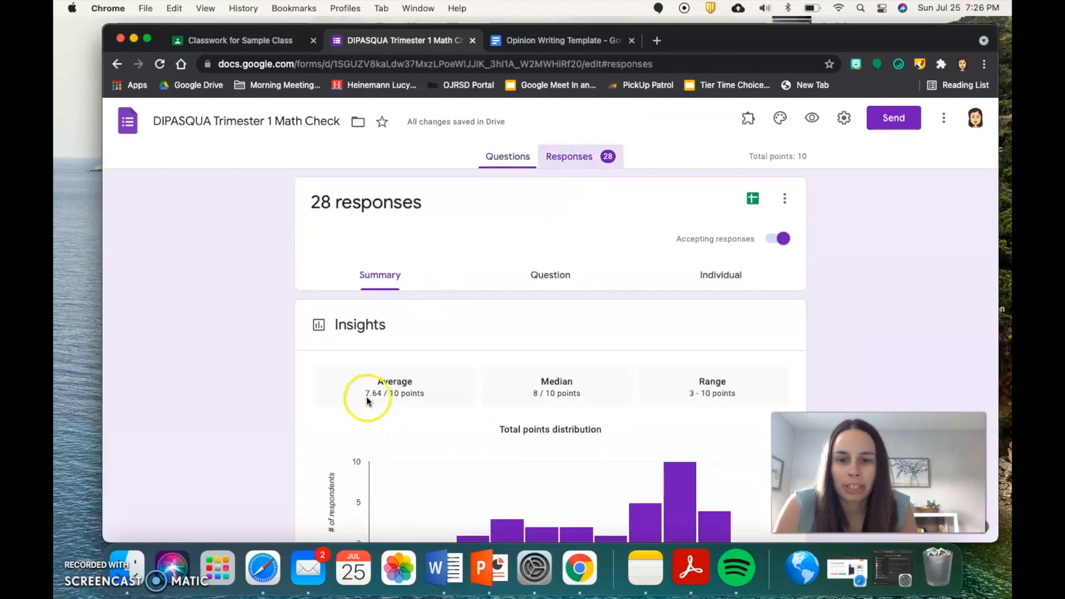
scroll(362, 399, "down", 3)
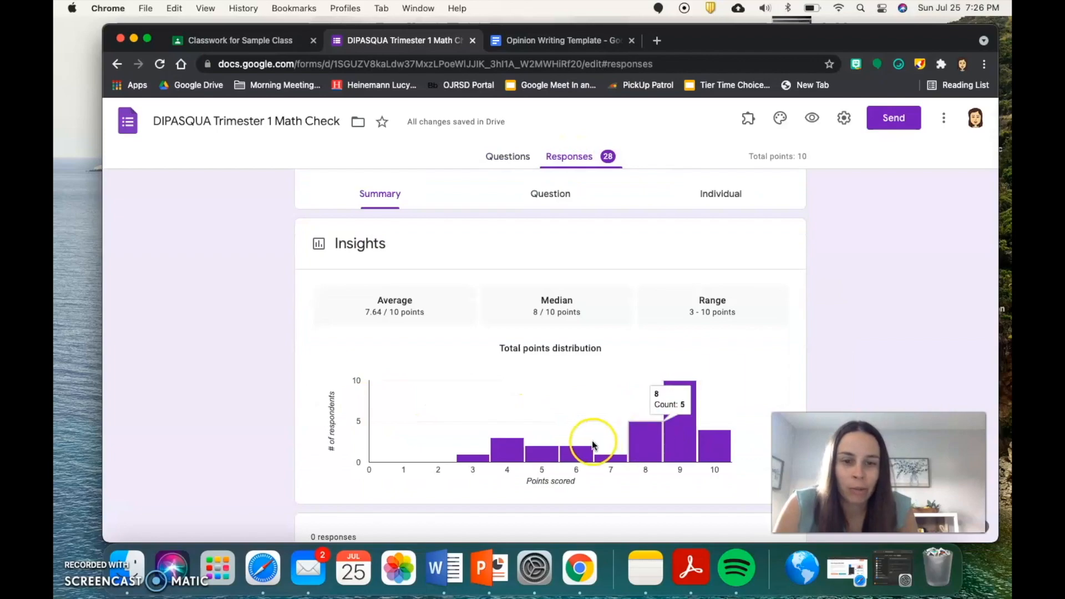
scroll(592, 444, "down", 3)
scroll(592, 444, "down", 5)
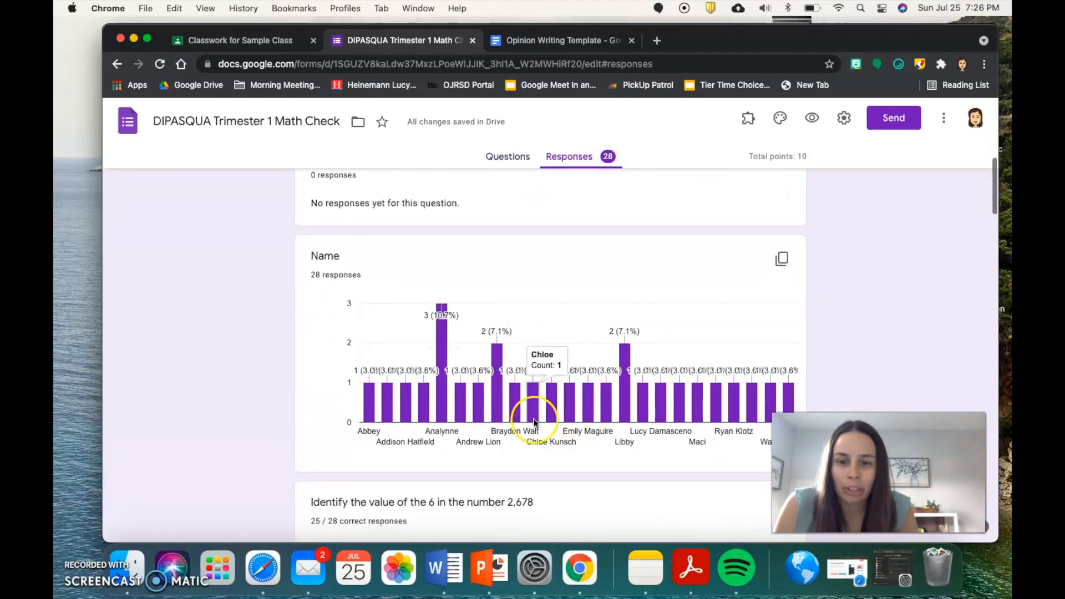
scroll(535, 421, "down", 5)
mouse_move(522, 349)
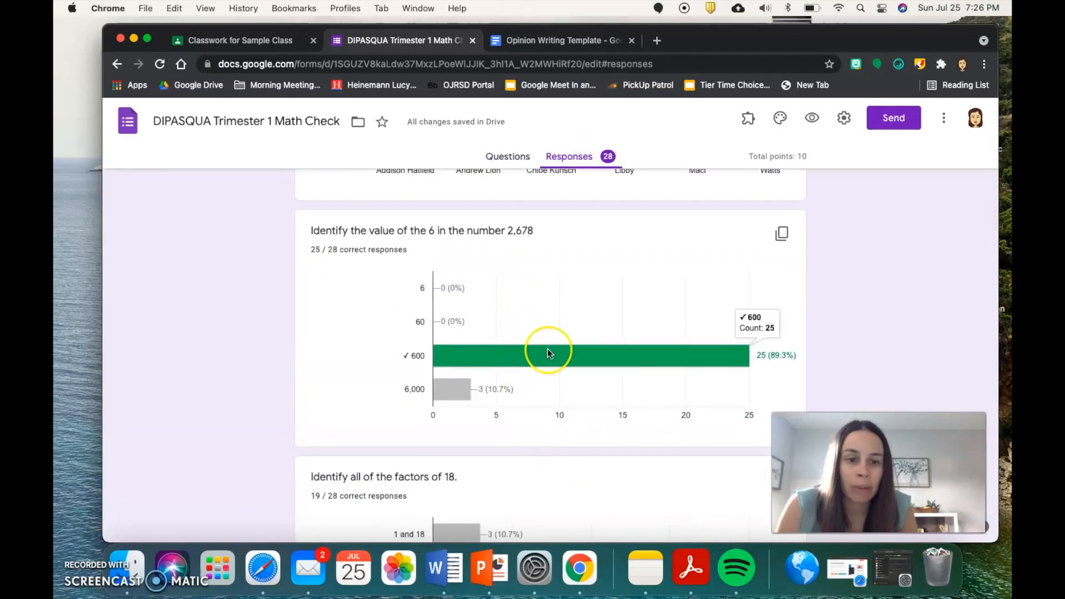
scroll(547, 351, "down", 8)
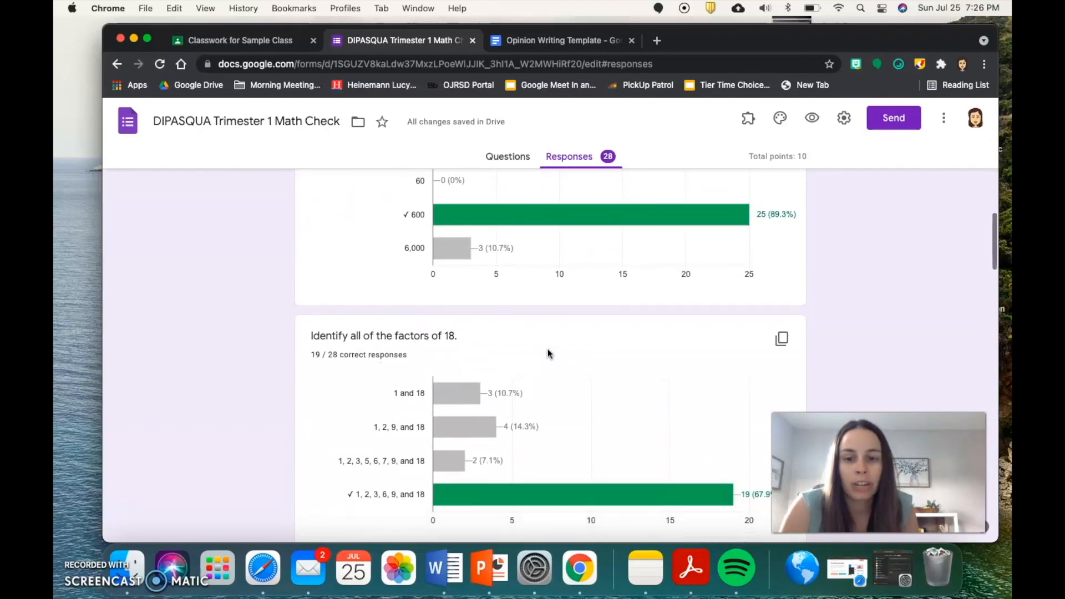
scroll(547, 351, "down", 9)
scroll(551, 338, "up", 20)
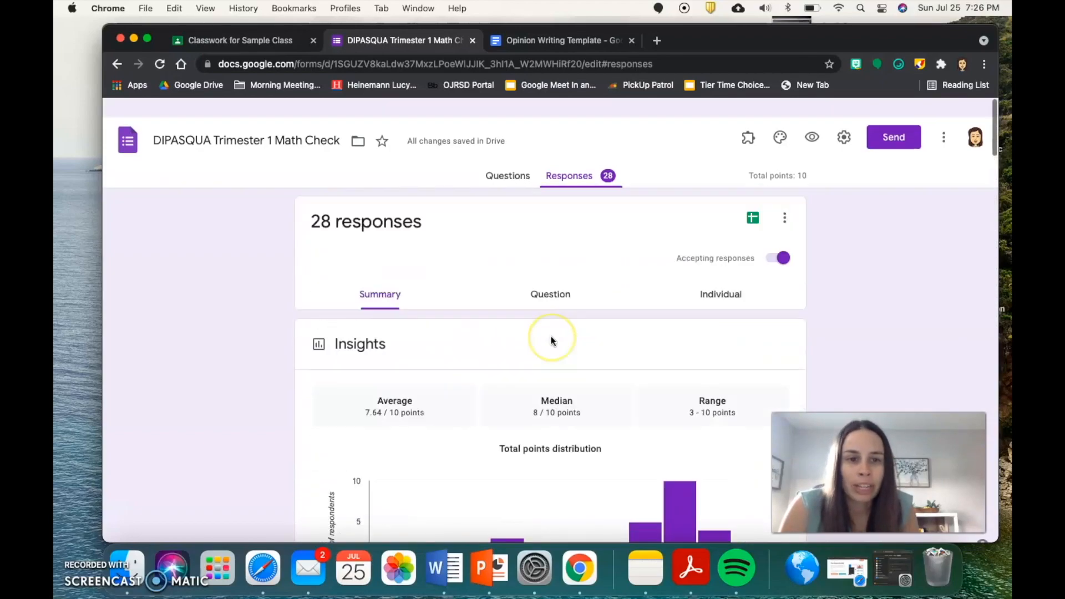
Step: Export the Trimester 1 Math Check responses to a new spreadsheet, view it and close it
left_click(751, 203)
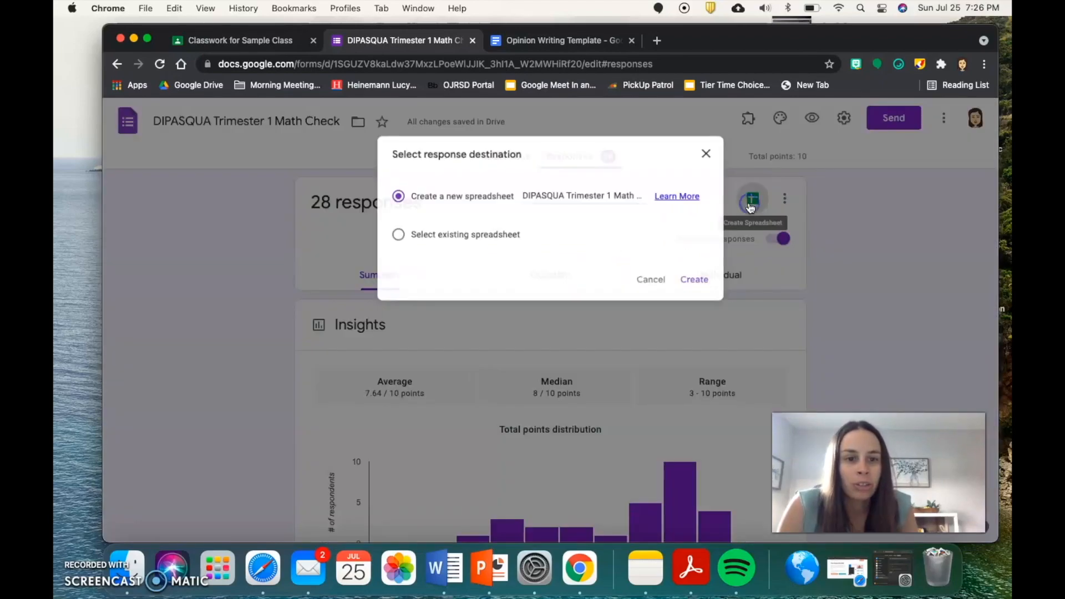
left_click(705, 285)
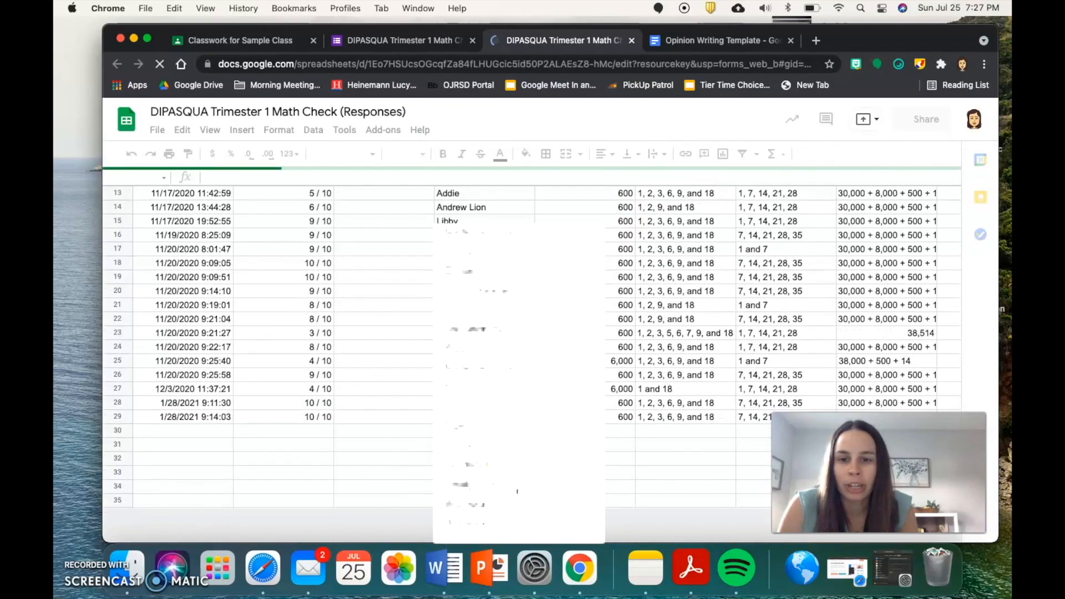
left_click(631, 41)
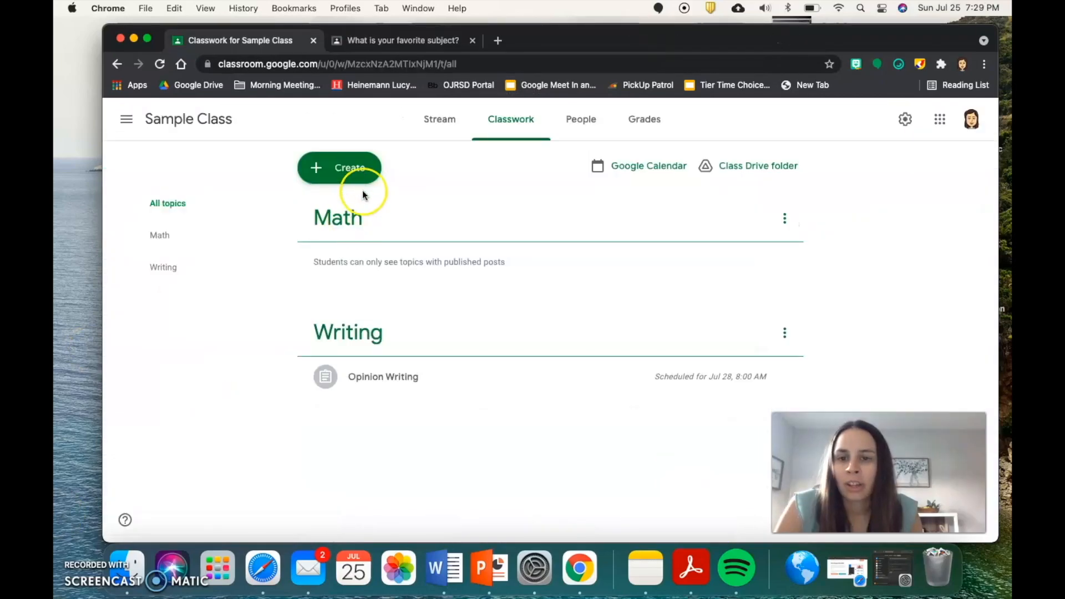
Step: Create a new question in Sample Class that reads "Name a real life example of a sphere?"
left_click(361, 173)
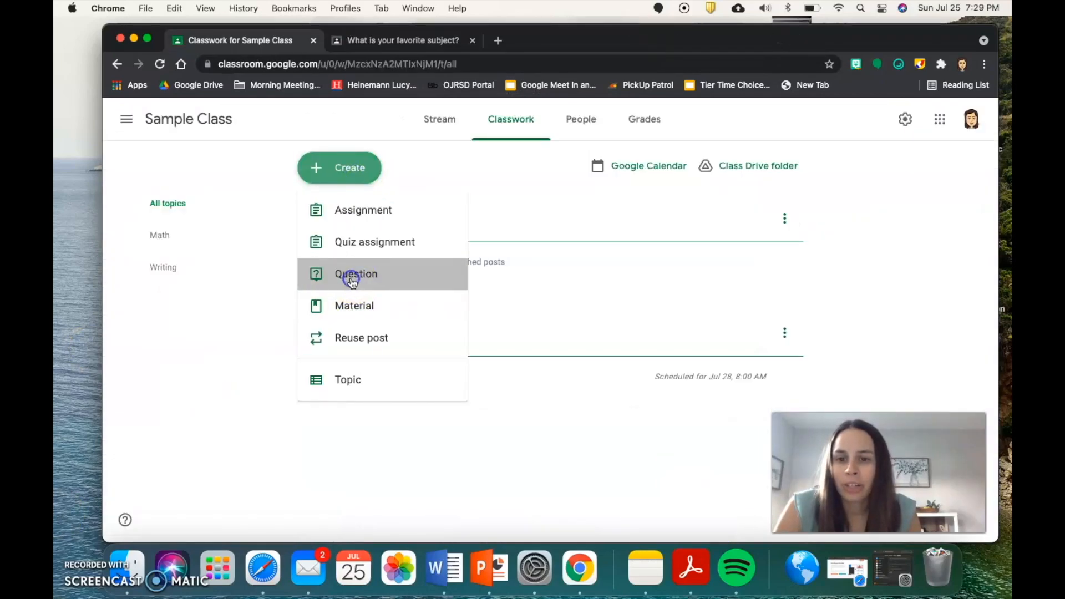
left_click(351, 274)
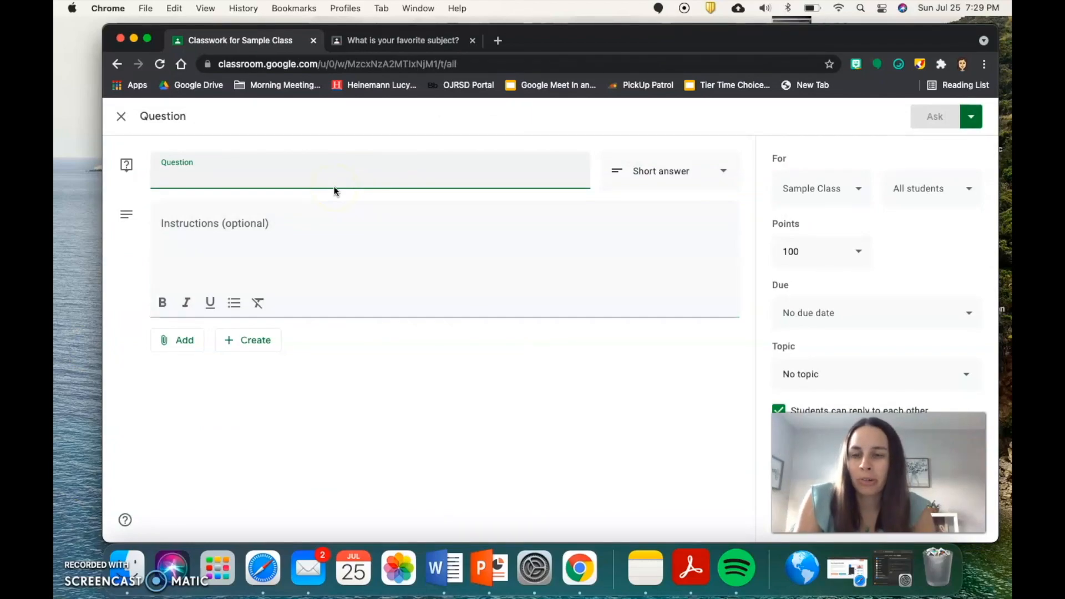
type("Name a rea")
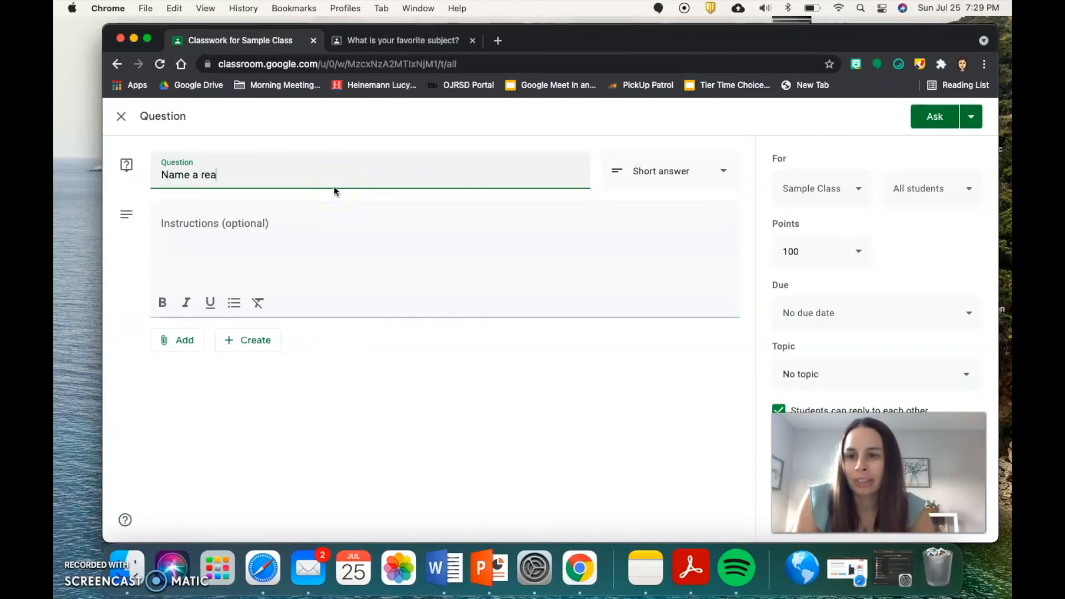
type("l life example of a")
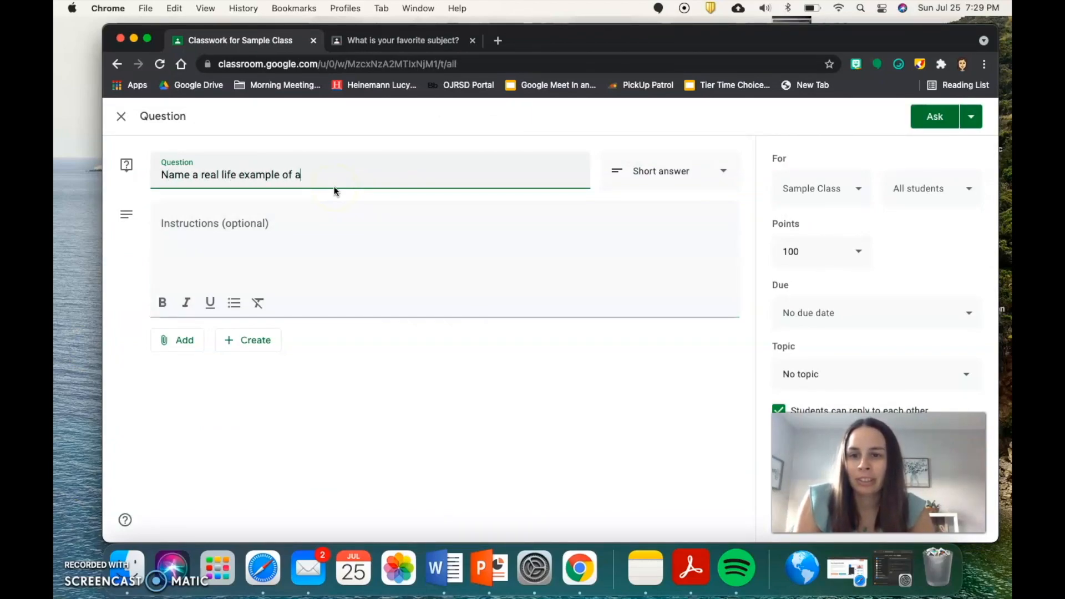
type(" sphere?")
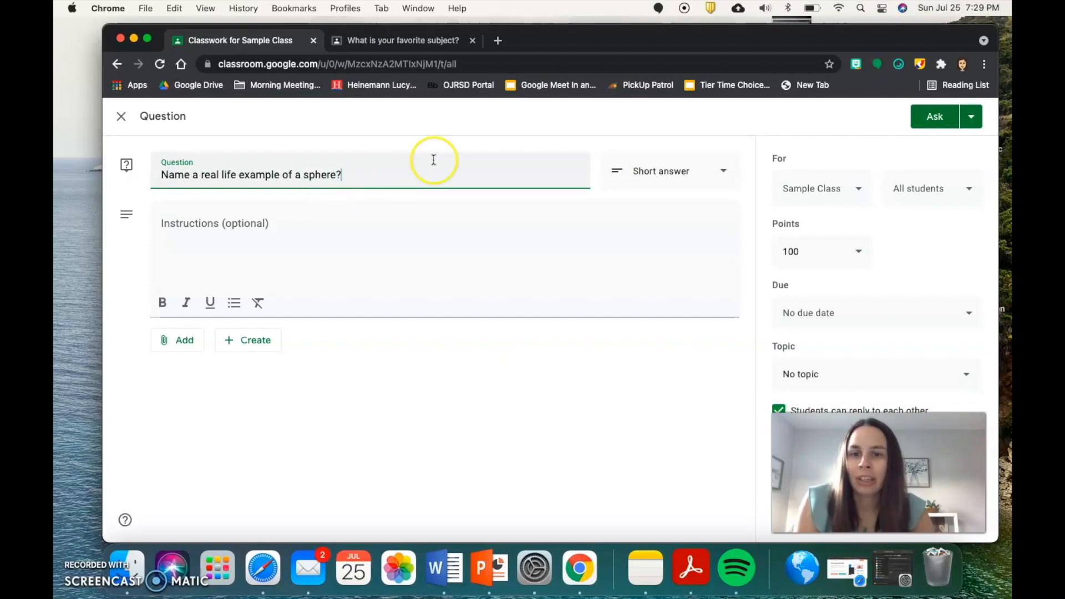
Step: Keep the question as Short answer, allow students to edit their answer, and post it to the class
left_click(673, 179)
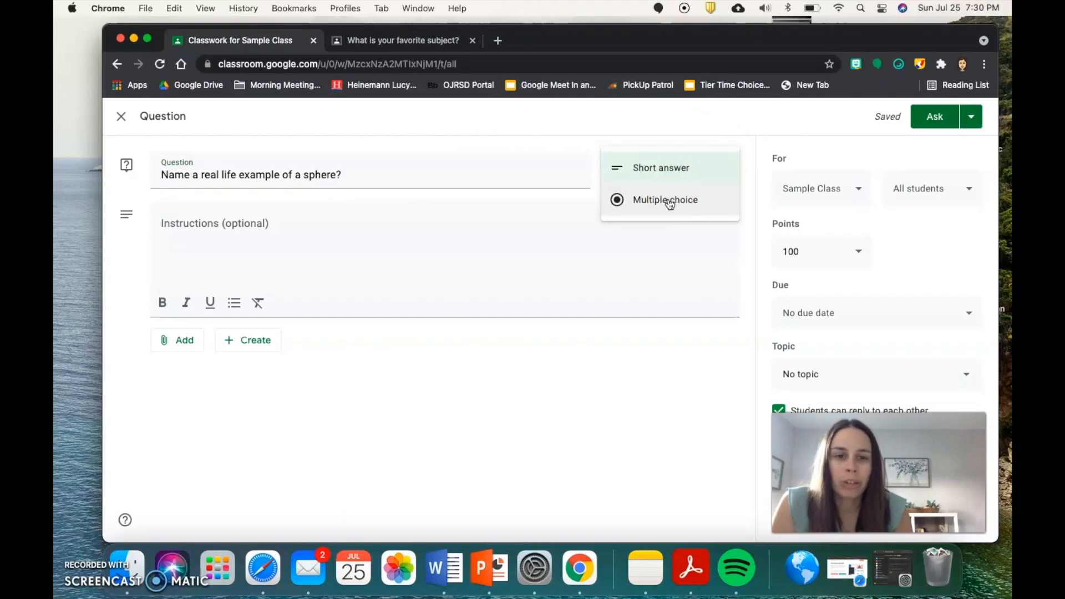
left_click(709, 294)
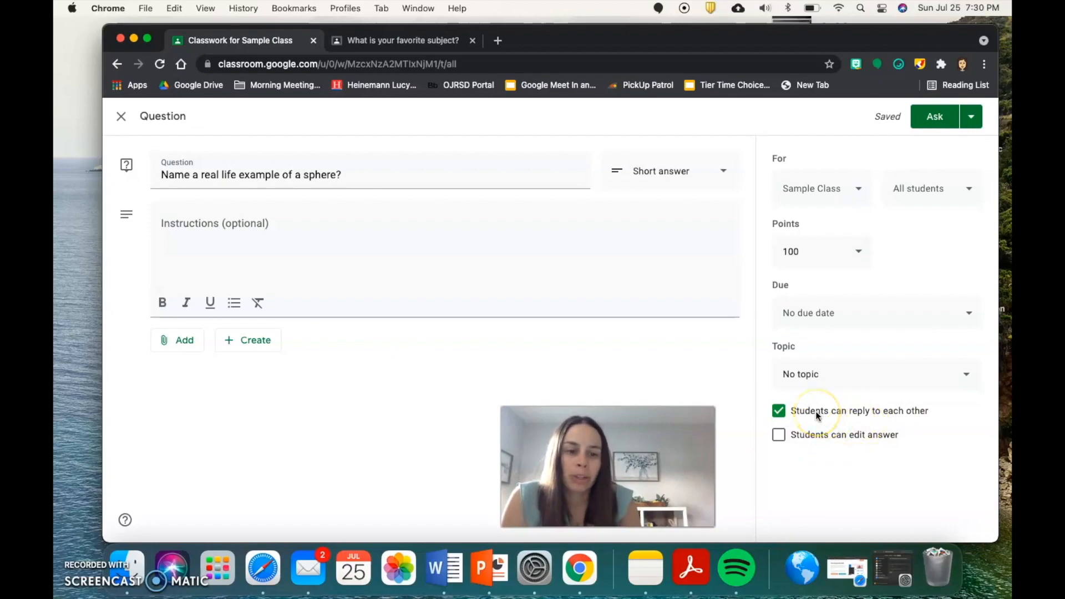
left_click(790, 435)
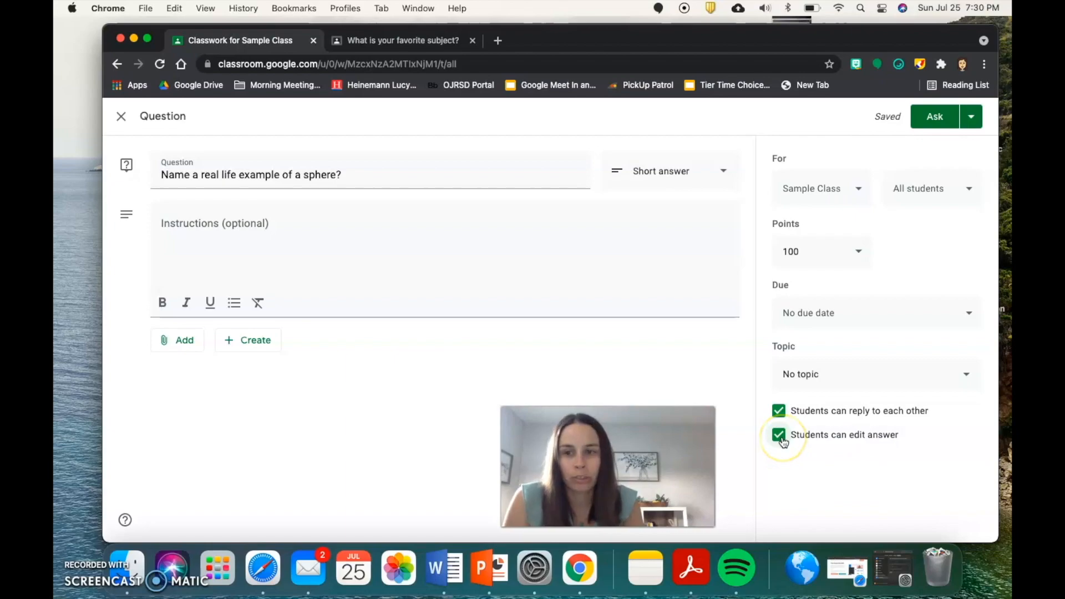
left_click(934, 115)
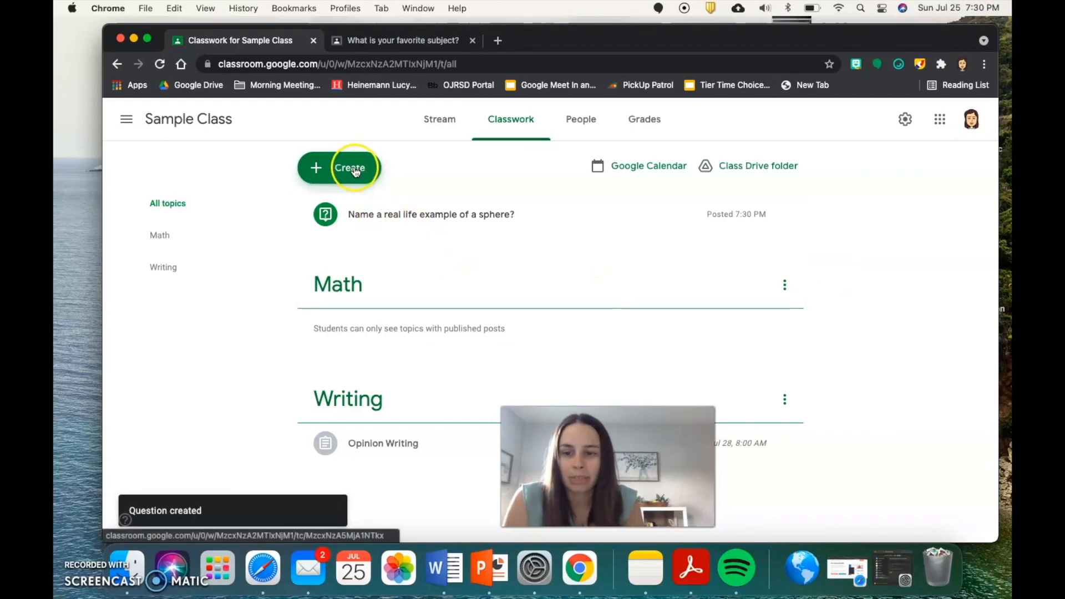
Step: Start a new material in Sample Class, and in a new browser tab find a YouTube video by searching for "science video water cycle"
left_click(355, 170)
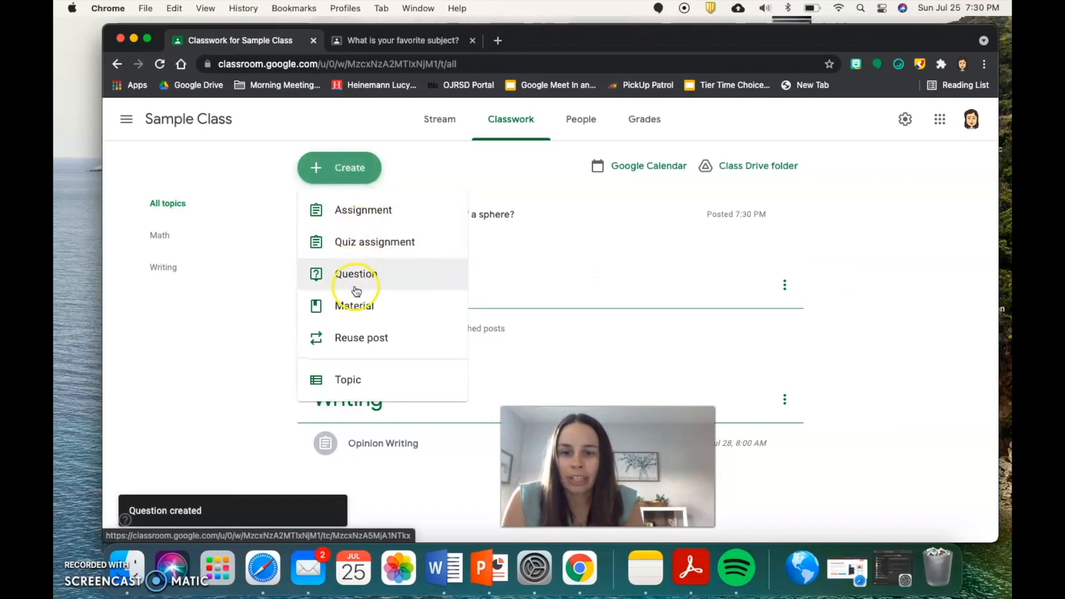
left_click(376, 307)
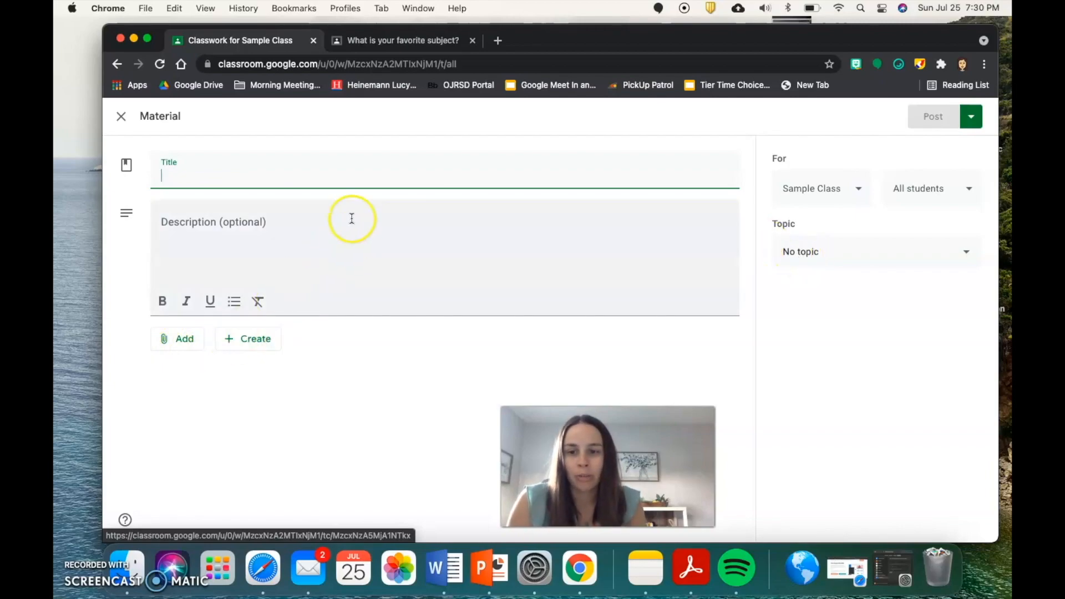
left_click(499, 41)
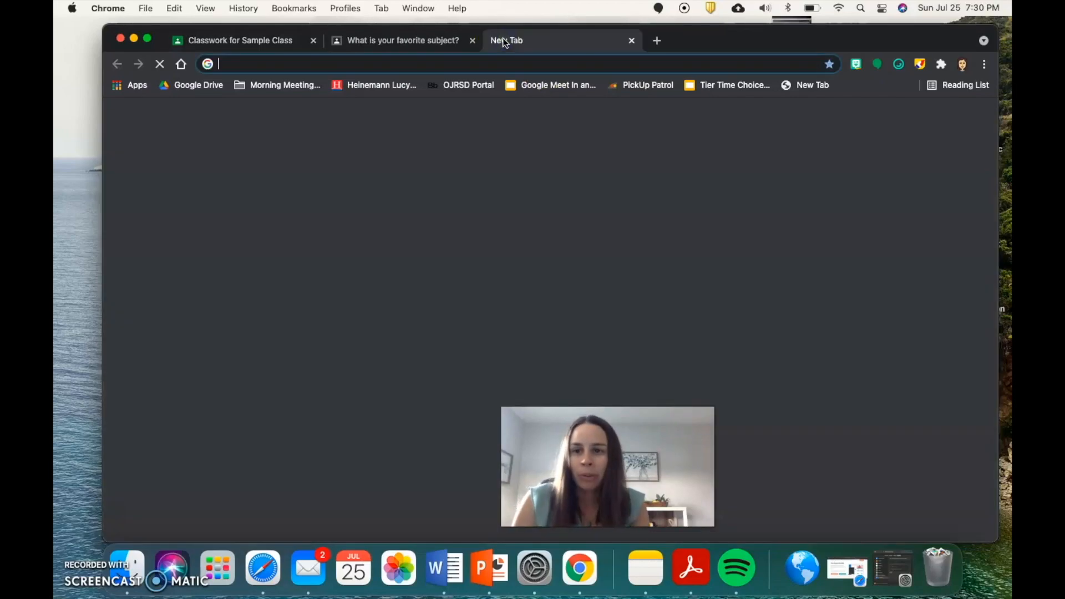
type("scienc")
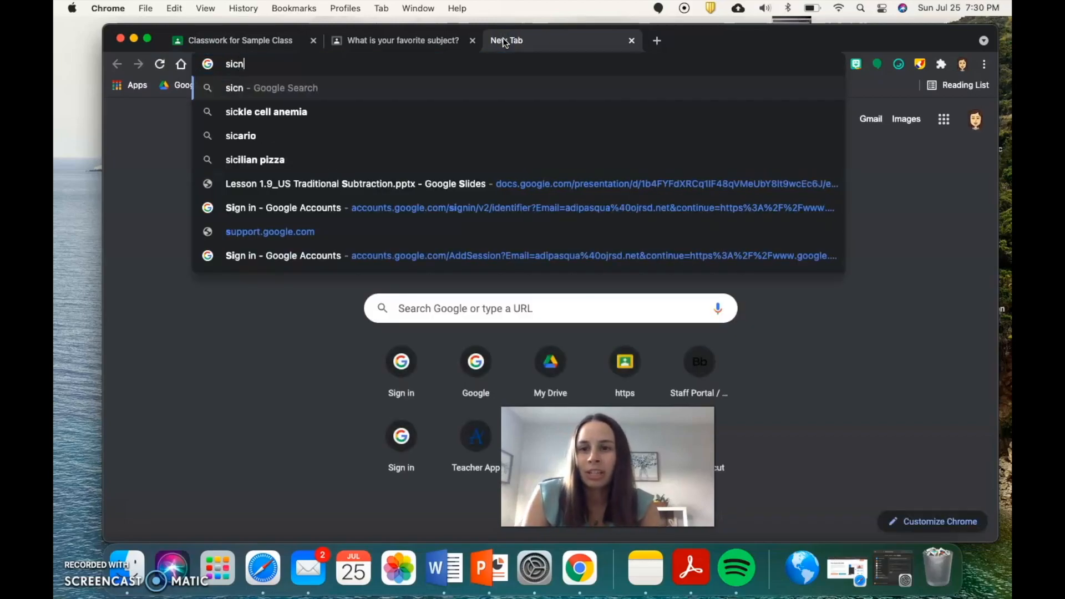
type("e video")
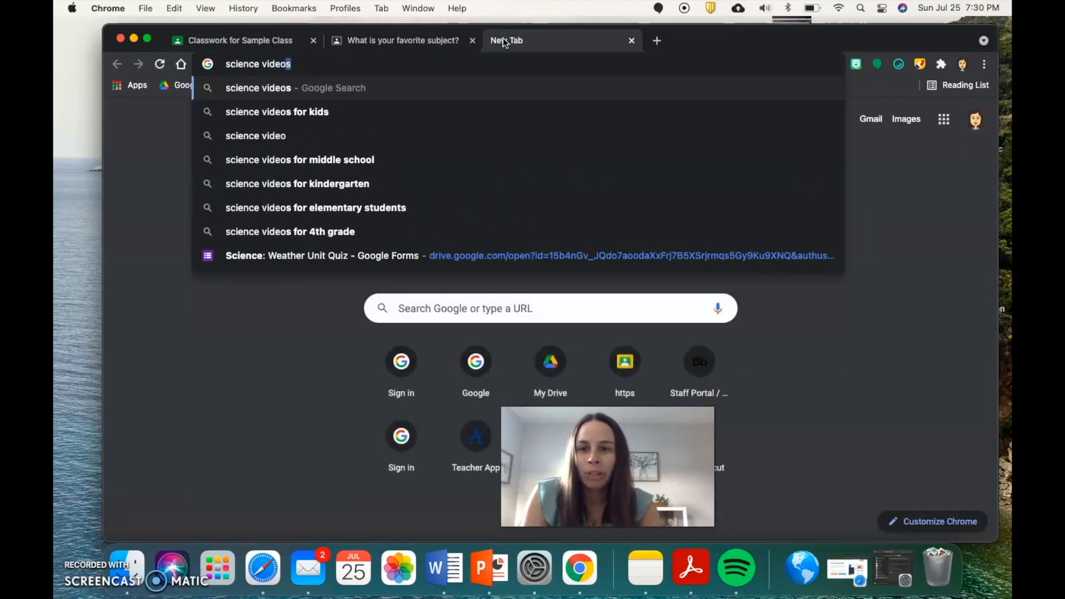
type(" water cycle")
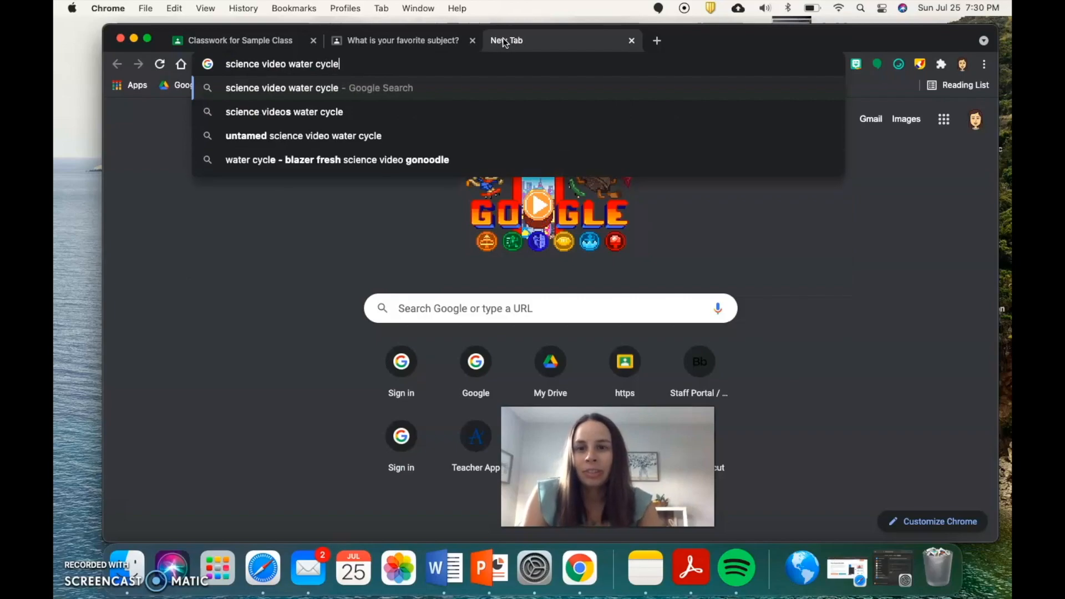
key("Return")
left_click(293, 247)
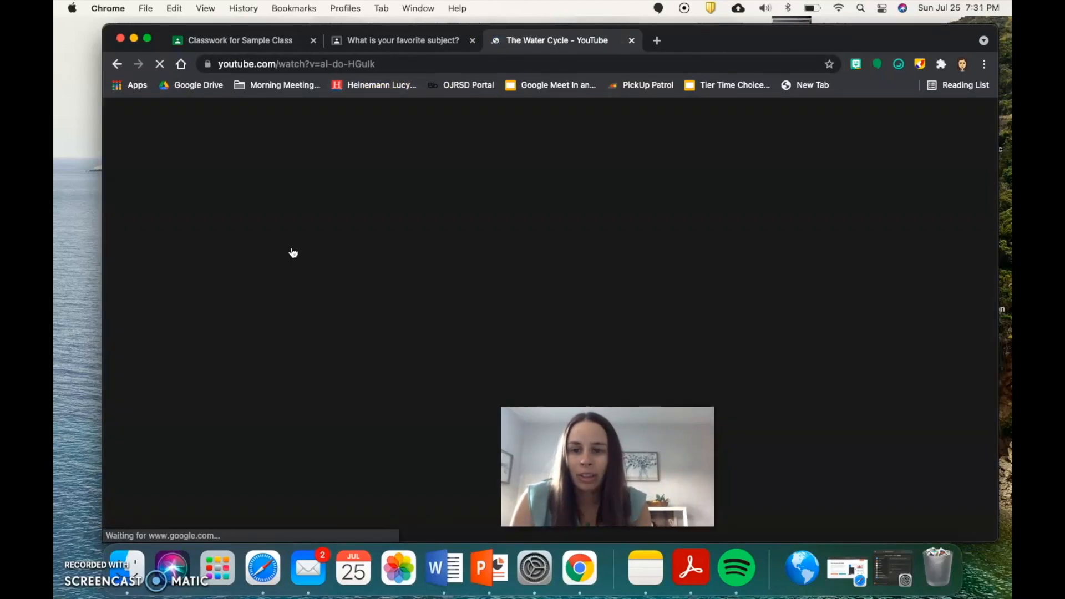
Step: Copy the web address of The Water Cycle video and pause its playback
left_click(394, 70)
key("super+c")
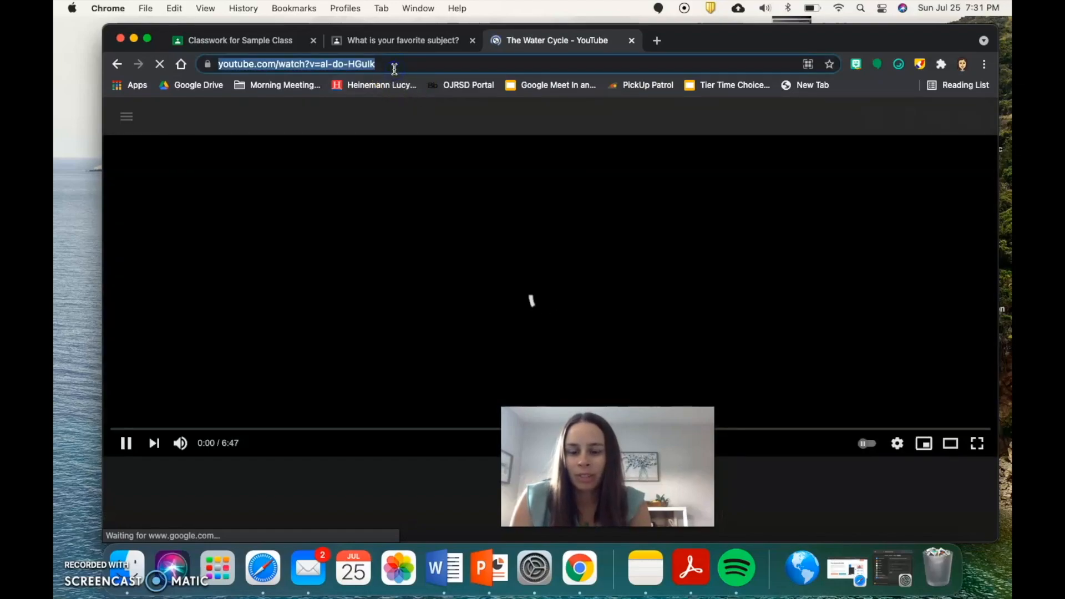
left_click(126, 443)
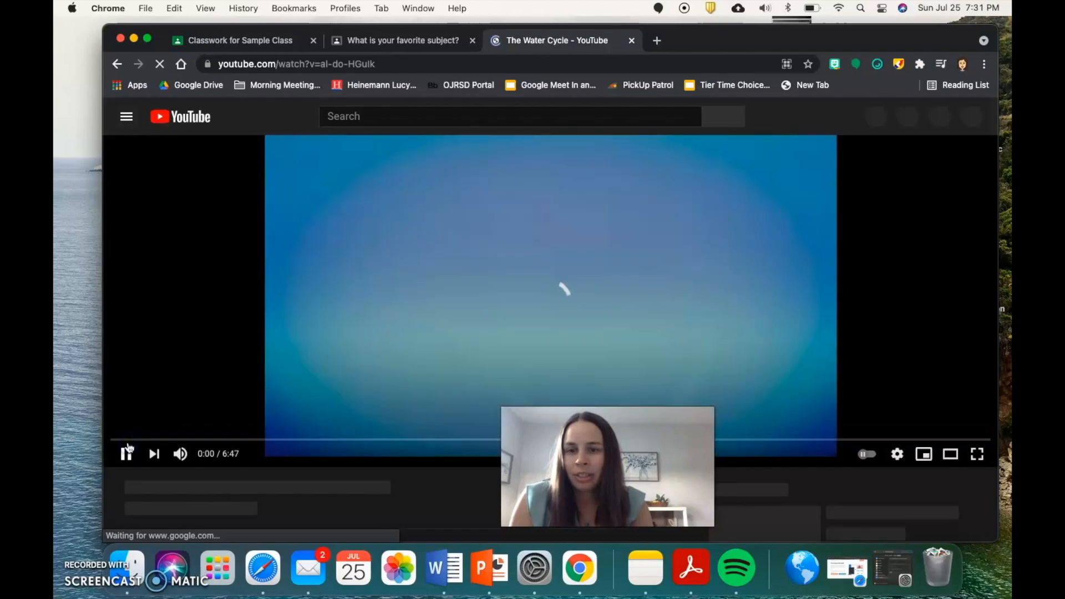
left_click(126, 451)
Step: Return to the material draft and attach The Water Cycle YouTube video by searching with the copied link
left_click(410, 49)
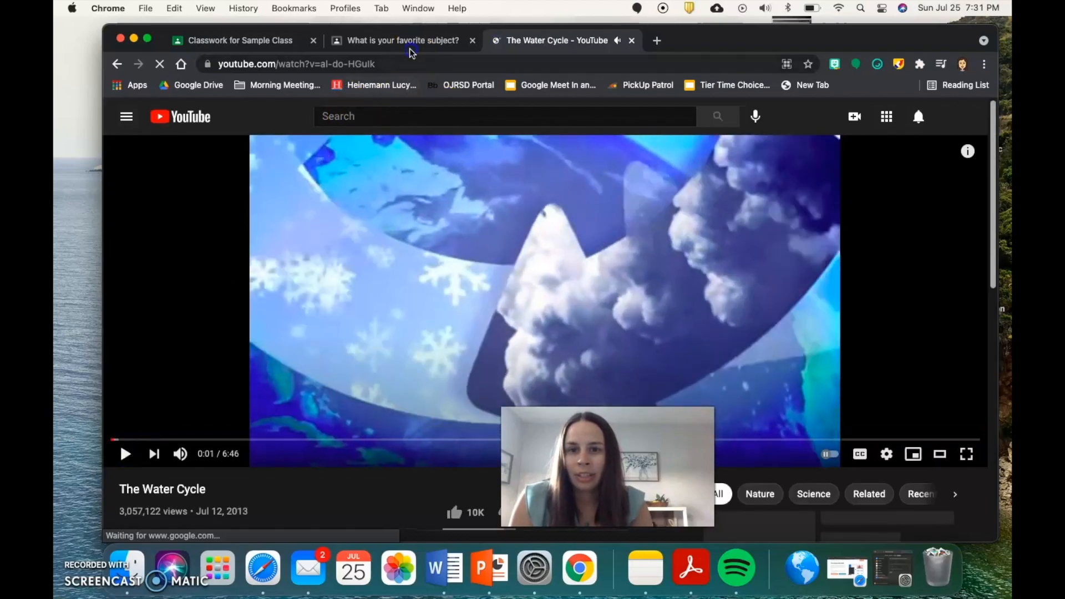
left_click(286, 40)
left_click(422, 189)
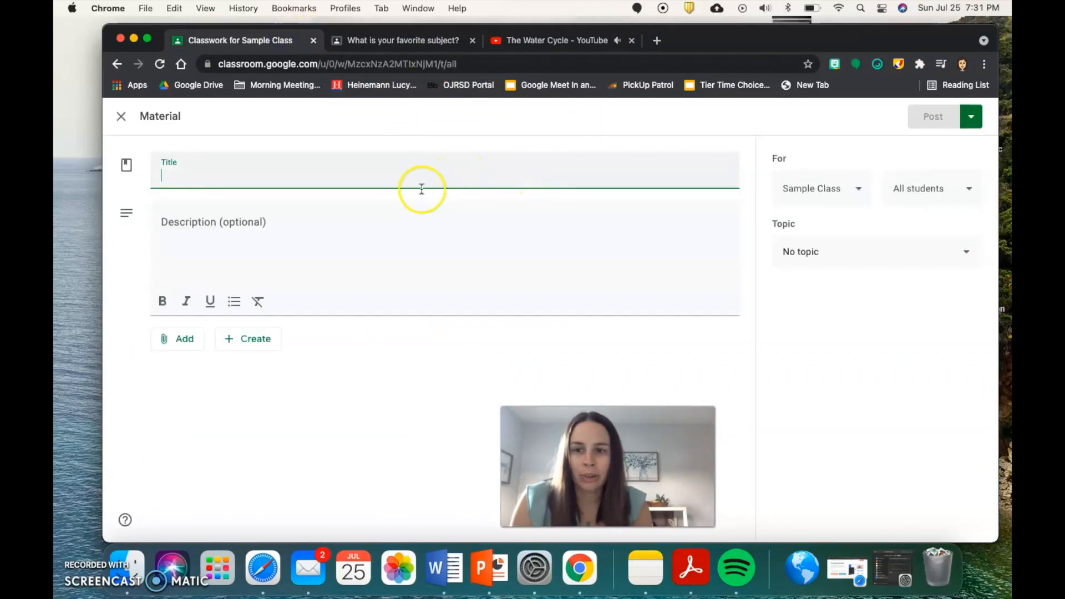
left_click(185, 339)
left_click(188, 433)
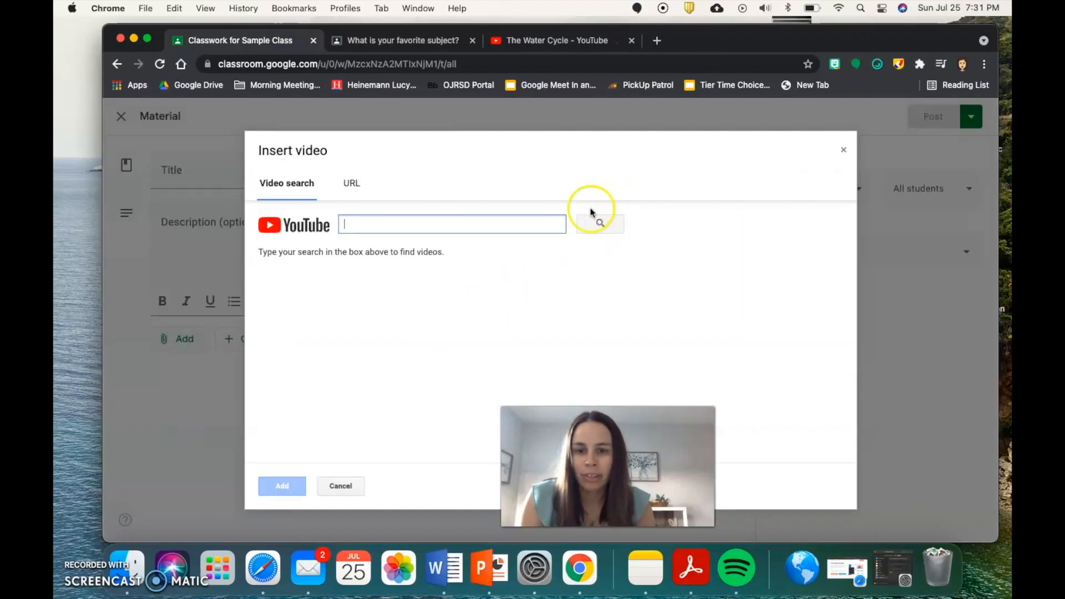
key("super+v")
left_click(607, 224)
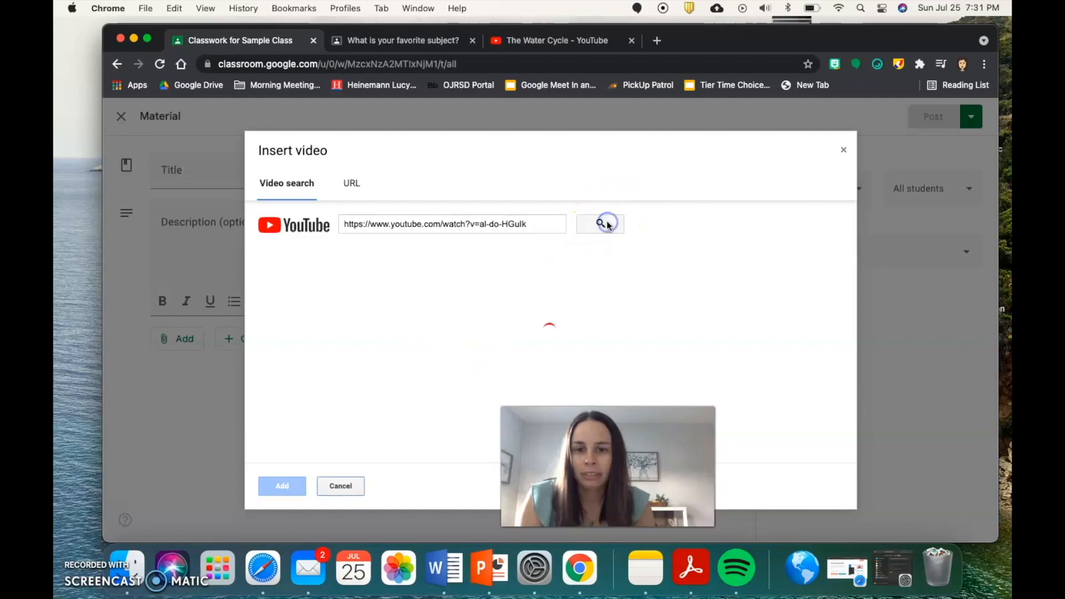
left_click(404, 297)
left_click(280, 485)
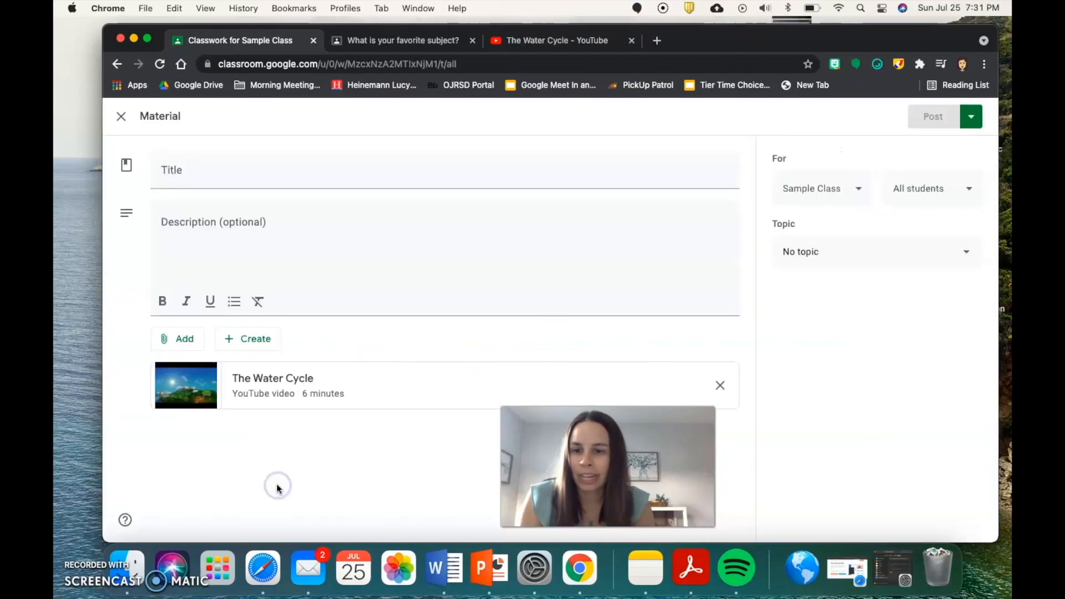
Step: Title the material "Water Cycle Video" and enter the description "Watch the video"
left_click(336, 177)
type("Water Cycle Video")
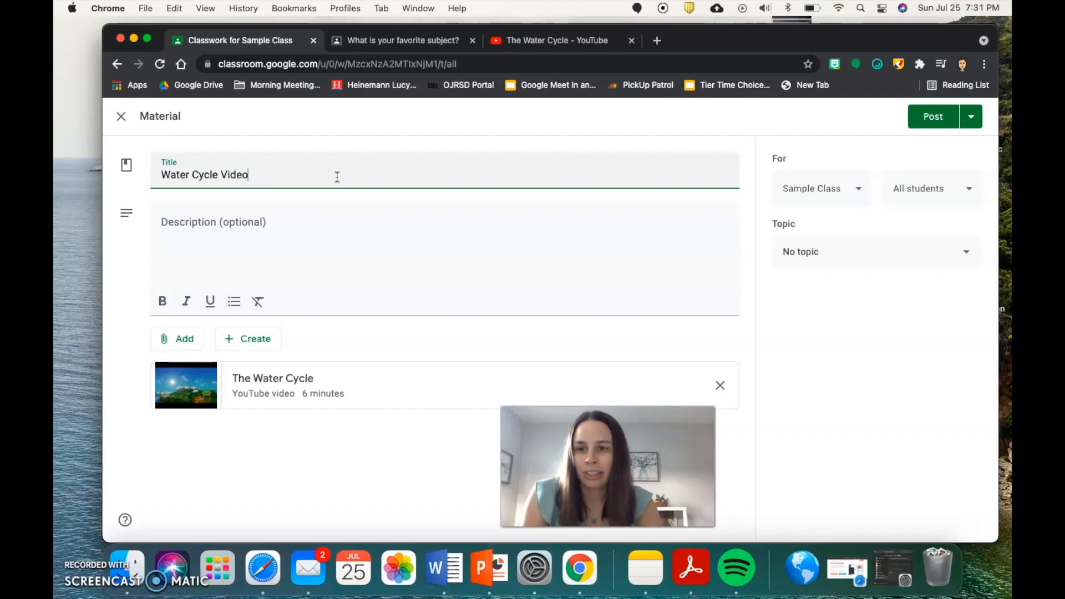
left_click(329, 227)
type("Watch the video")
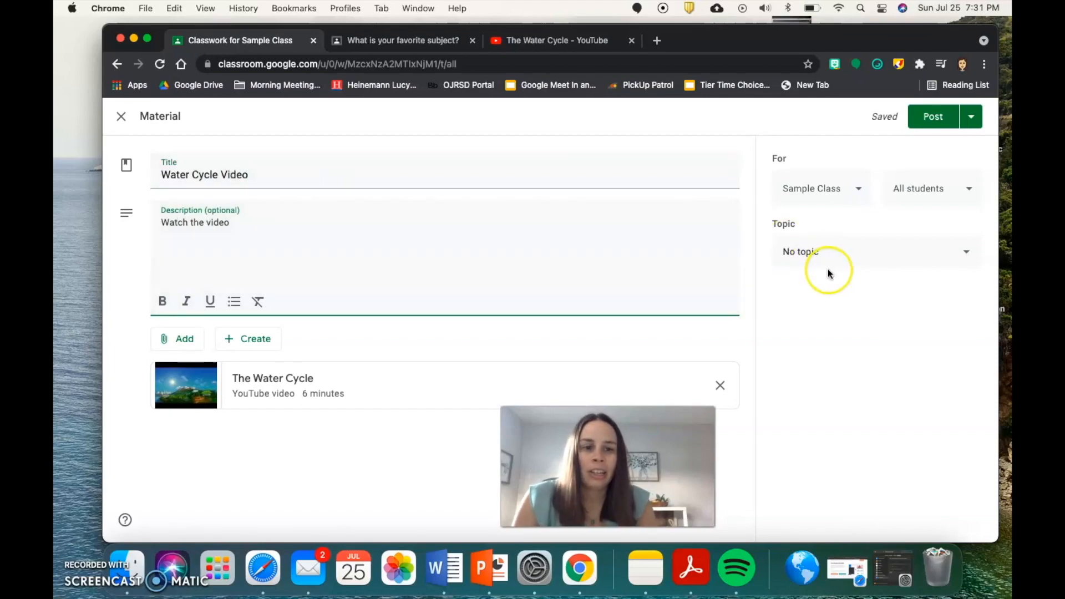
Step: Assign the water cycle material to the Science topic and post it to the class
left_click(831, 250)
left_click(826, 284)
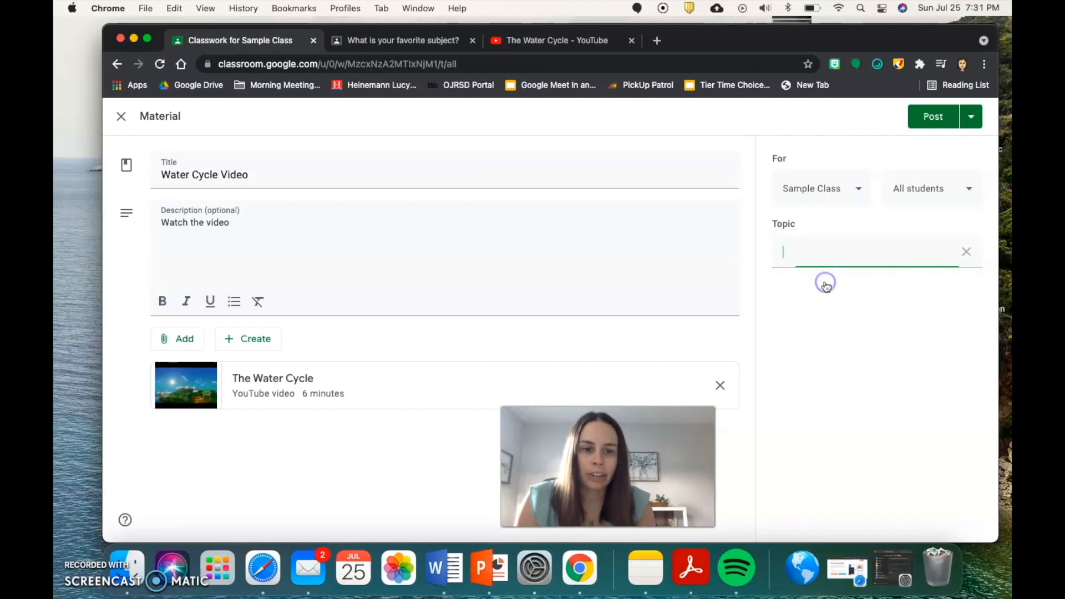
left_click(901, 192)
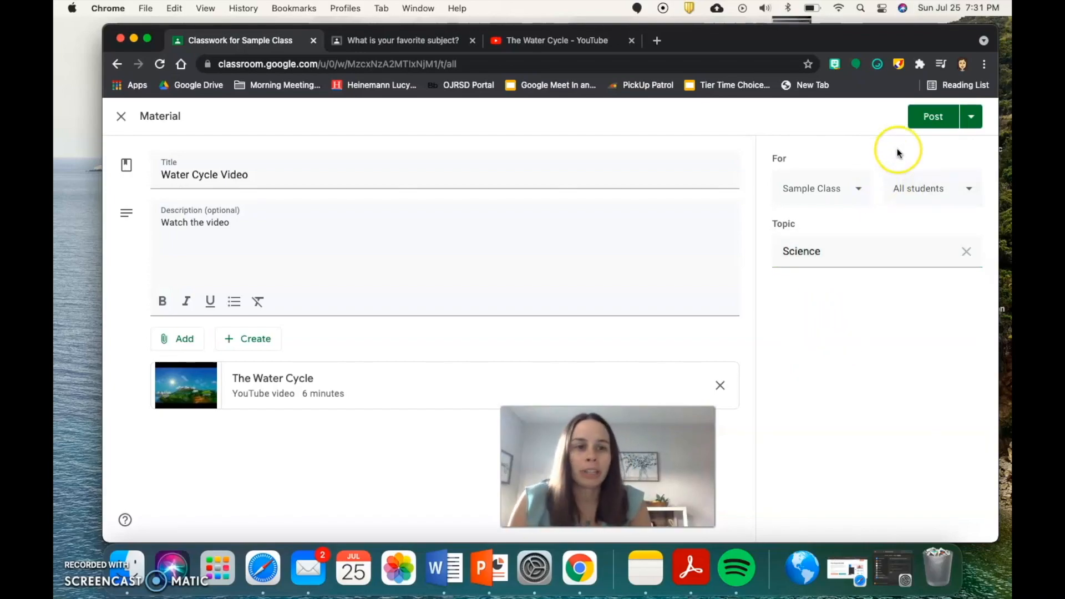
left_click(917, 134)
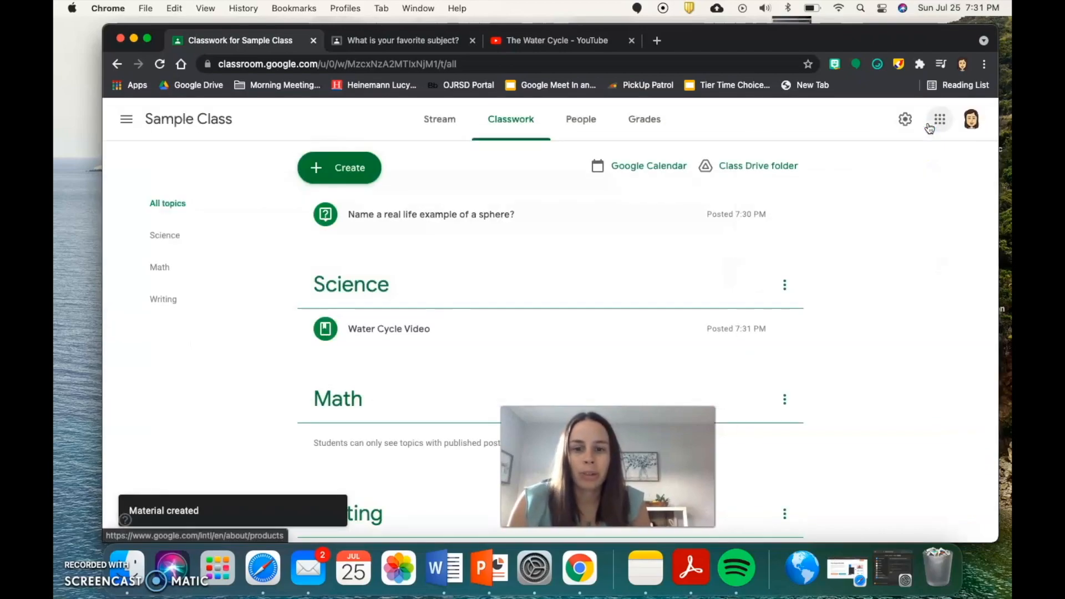
Step: Start reusing an existing post in Sample Class, bringing up the list of source classes
scroll(675, 255, "down", 2)
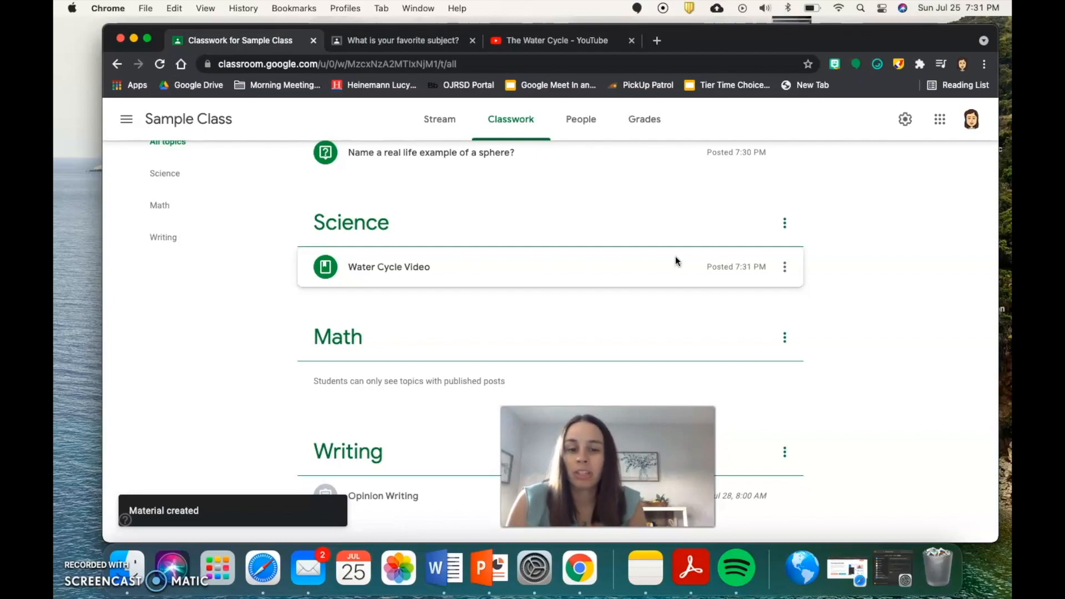
scroll(557, 293, "up", 2)
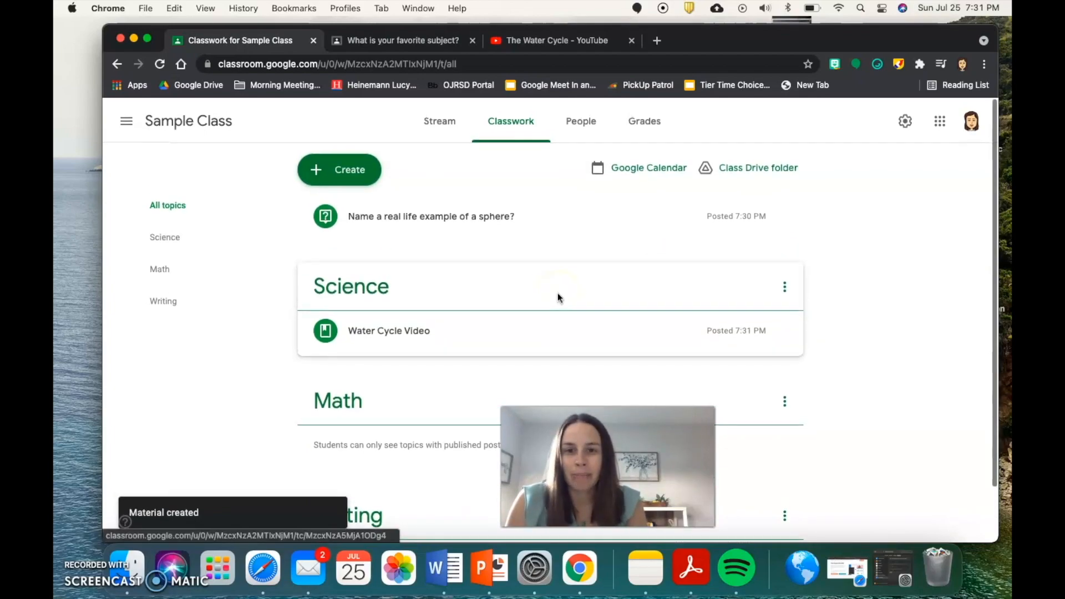
left_click(369, 172)
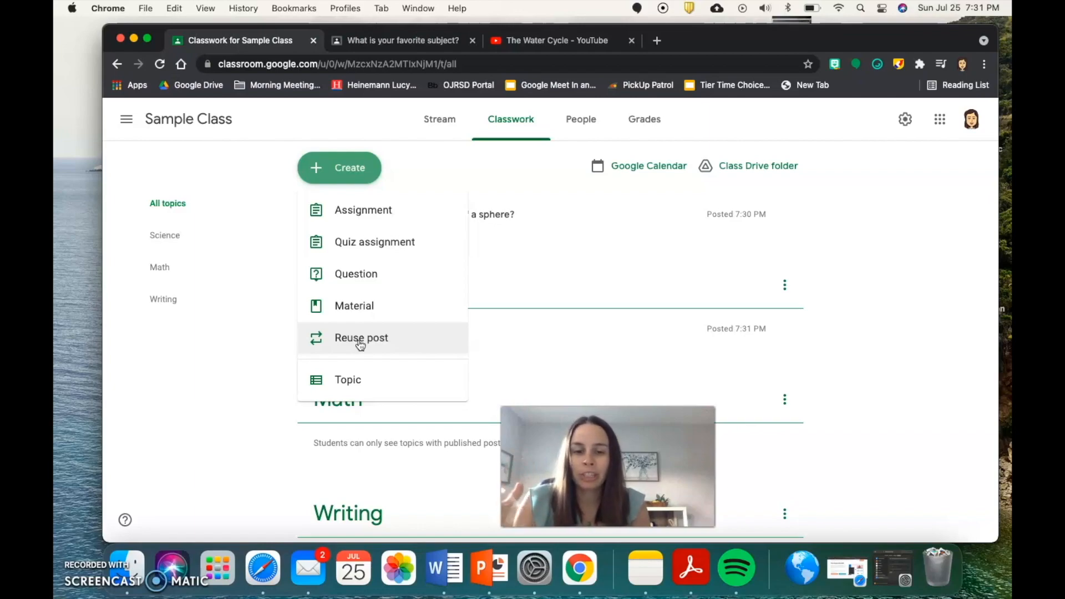
left_click(360, 339)
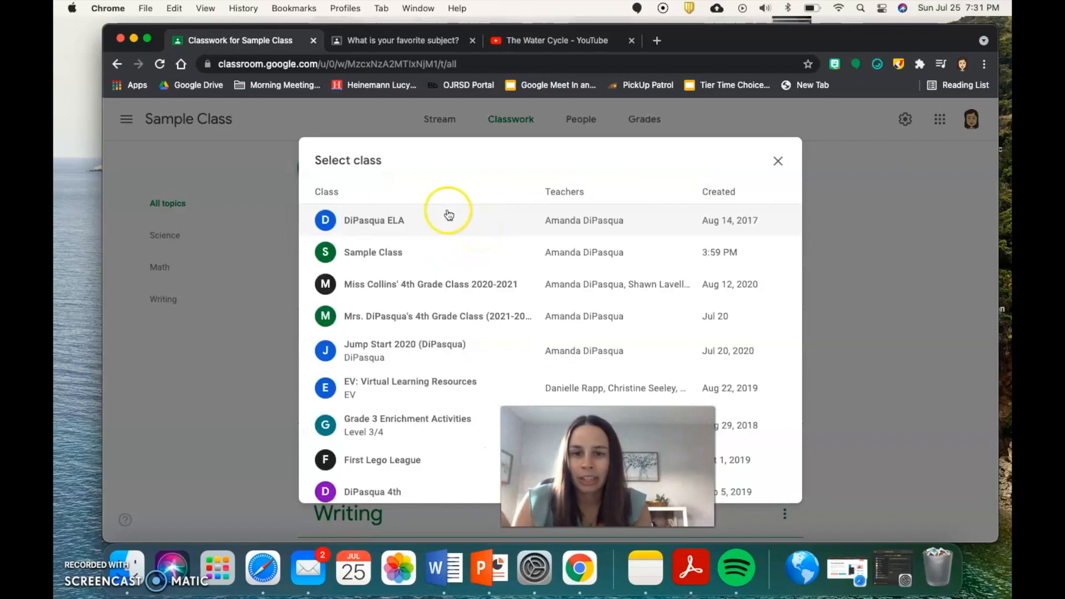
Step: Try to reuse the "Reading (8/5): Fly Away Home" post from the Jump Start 2020 class, and return to the class list
left_click(416, 358)
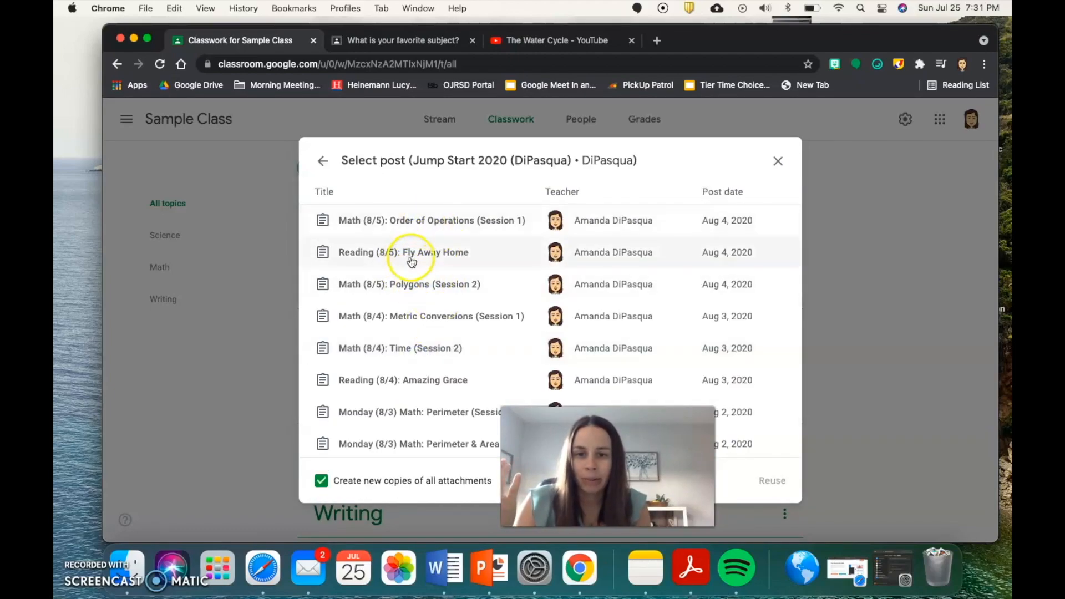
left_click(395, 256)
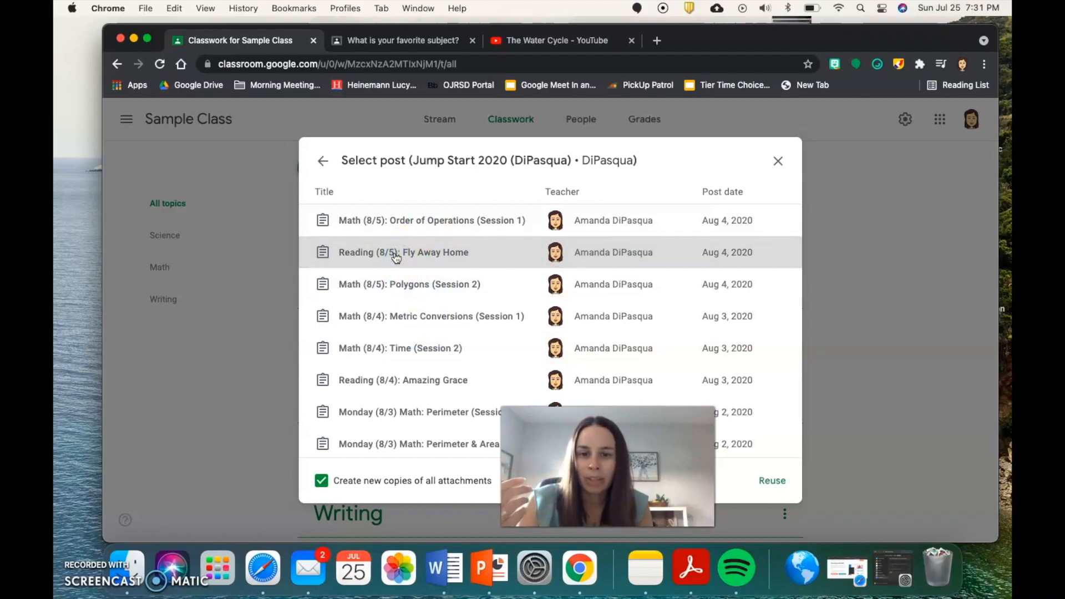
left_click(784, 480)
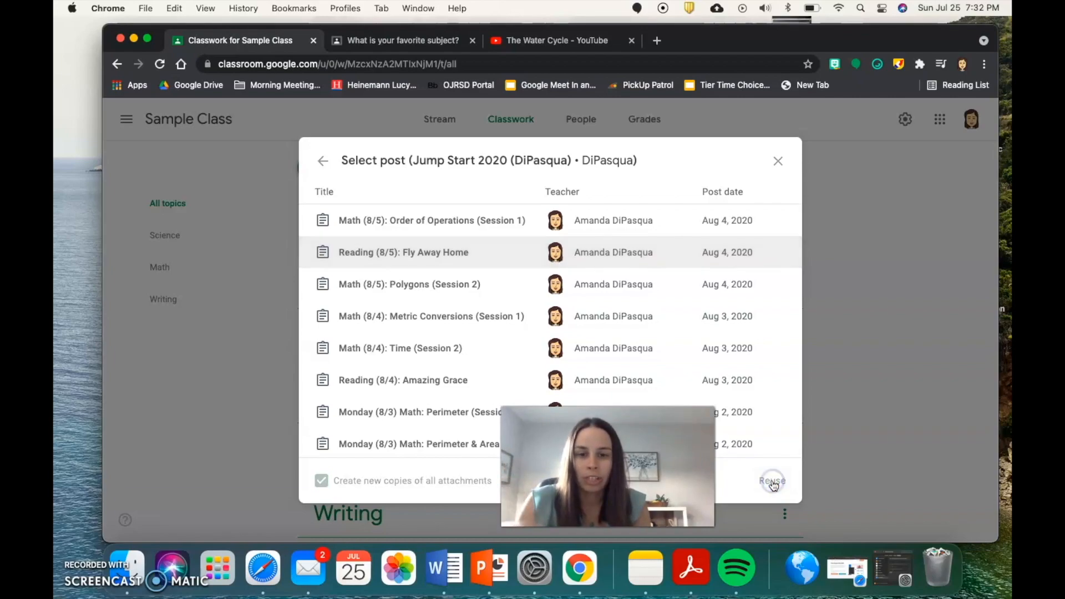
left_click(319, 511)
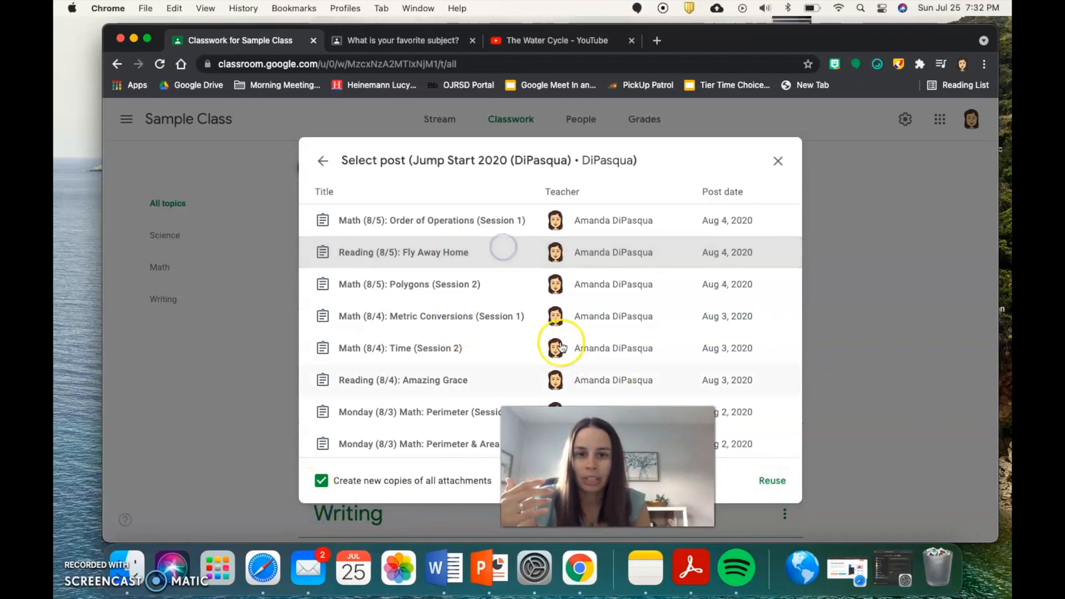
scroll(554, 344, "down", 6)
scroll(562, 347, "down", 2)
left_click(771, 481)
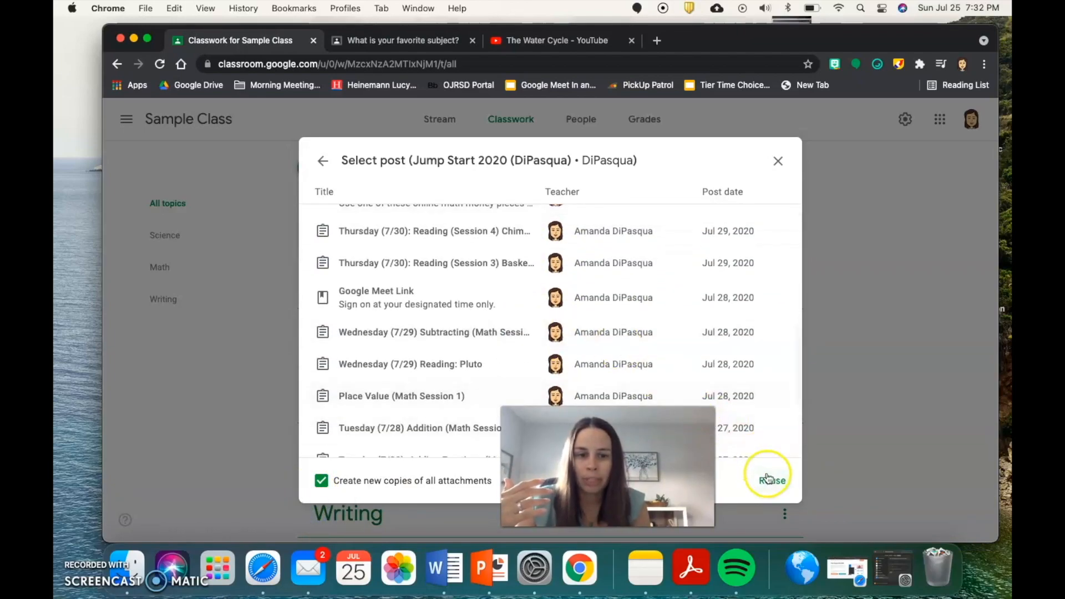
left_click(322, 161)
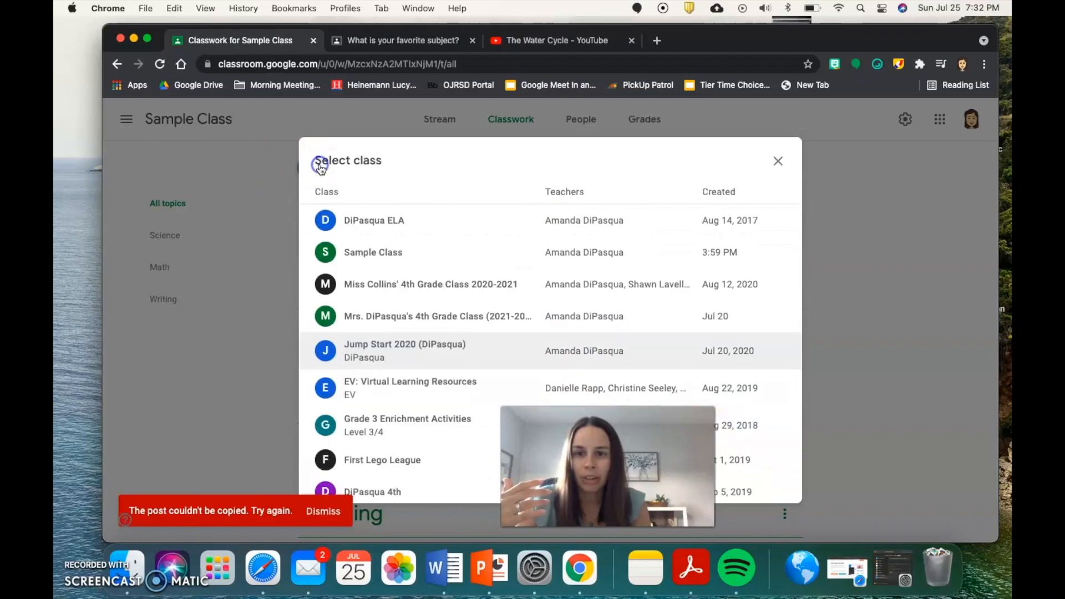
Step: Reuse the "Place Value Learning Check" post from the 4th Grade Class 2020-2021 as a new assignment
left_click(378, 290)
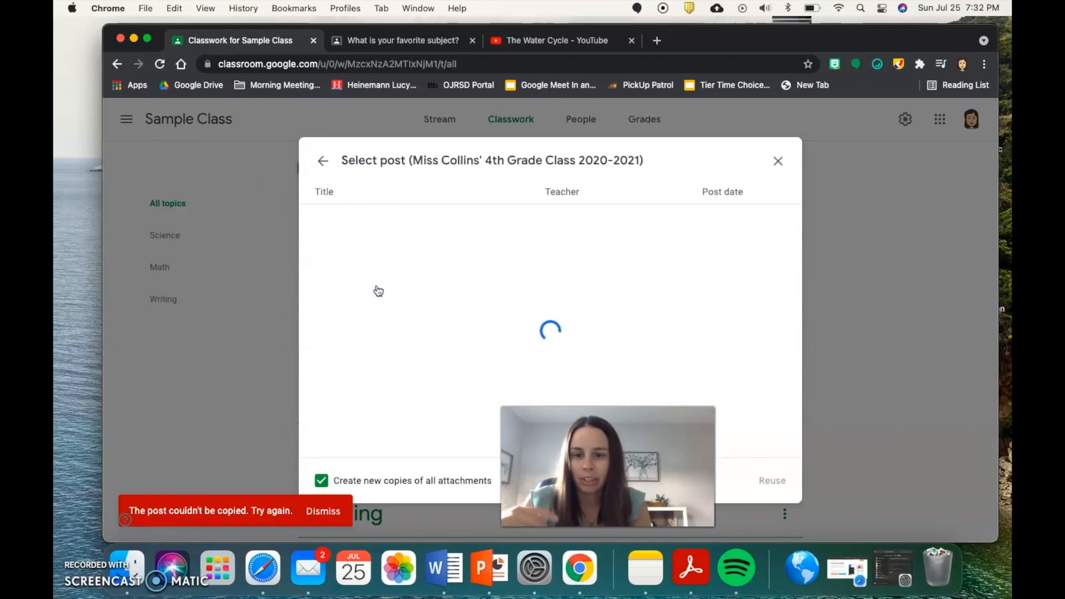
left_click(392, 321)
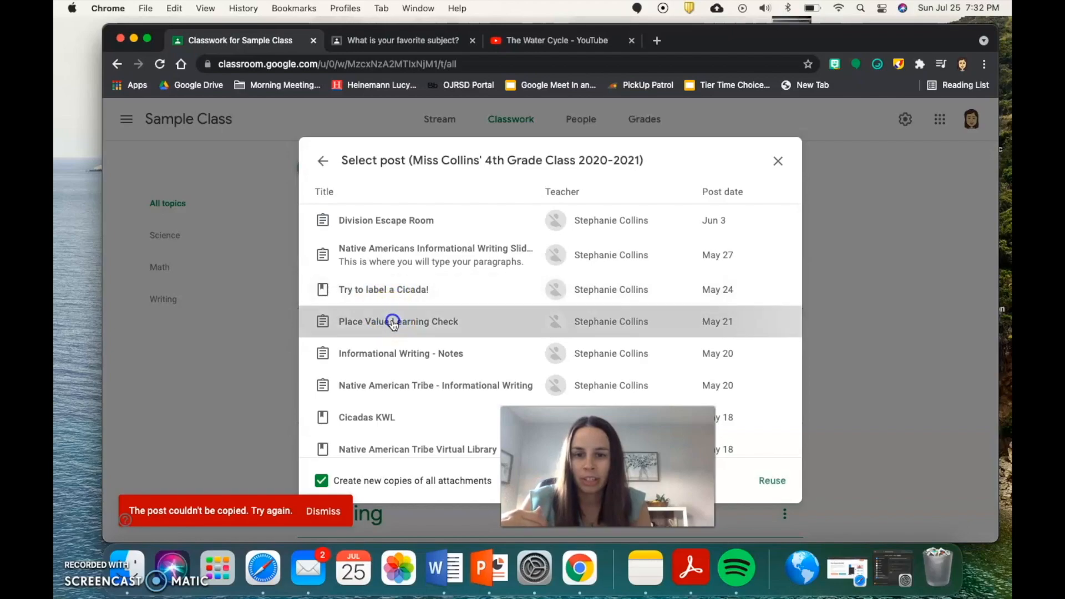
left_click(771, 481)
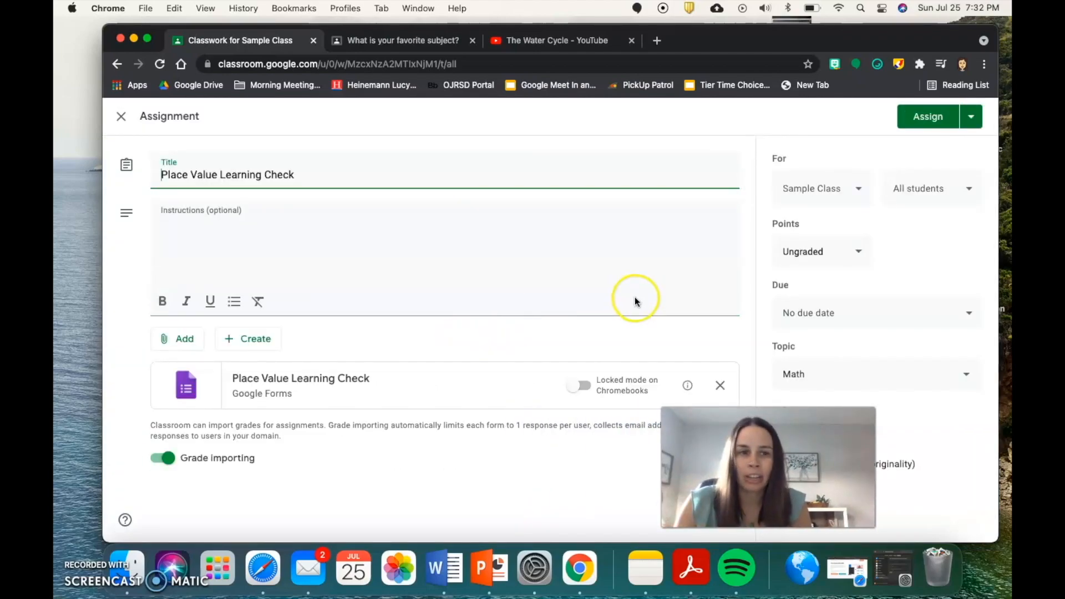
left_click(970, 117)
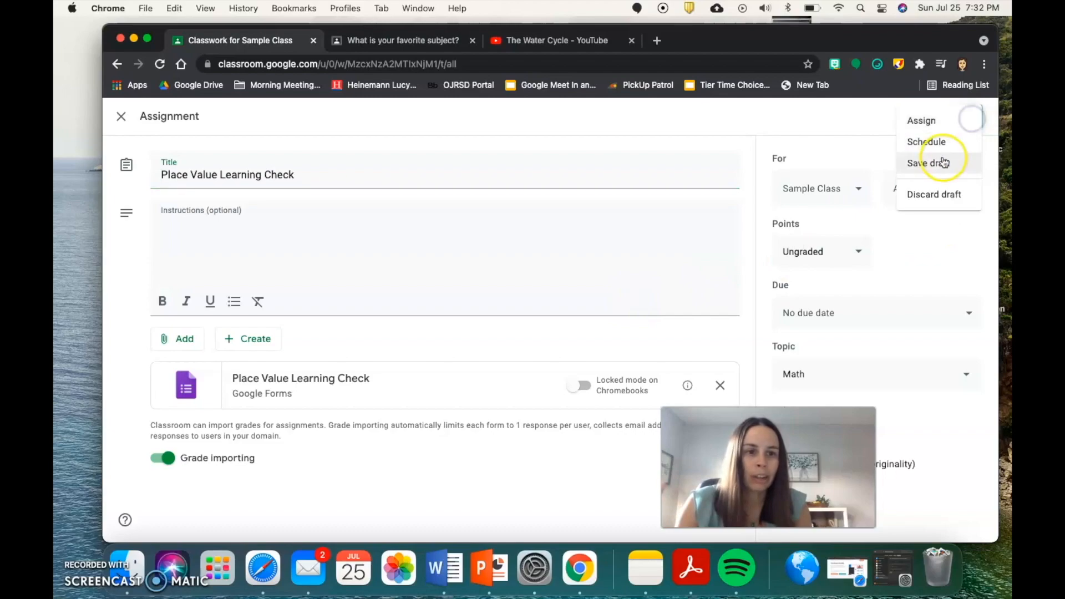
left_click(945, 143)
left_click(536, 382)
Step: Save the reused Place Value Learning Check assignment as a draft
left_click(968, 124)
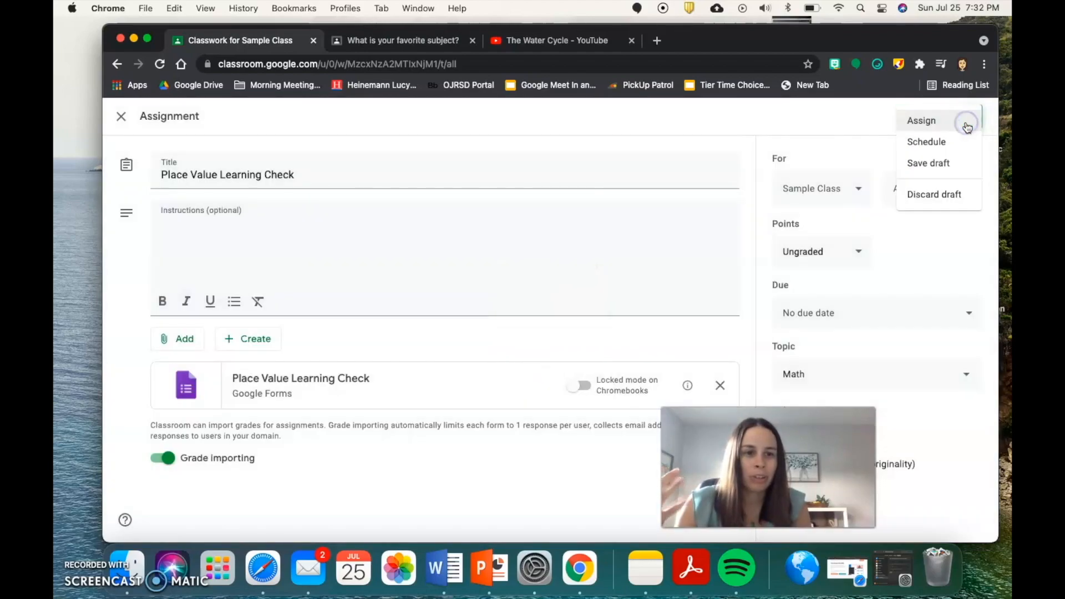
left_click(943, 162)
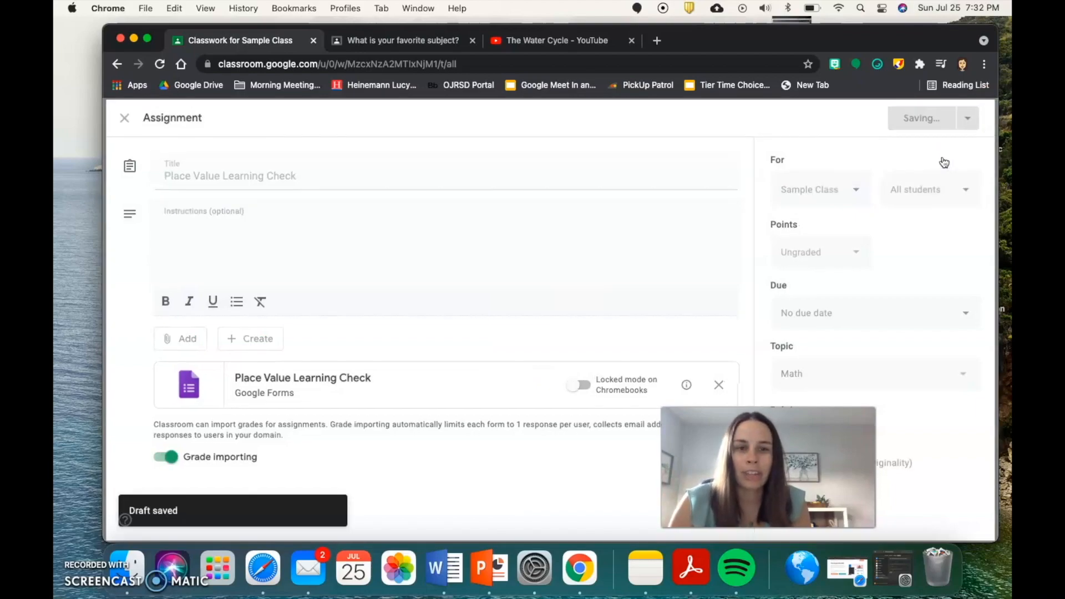